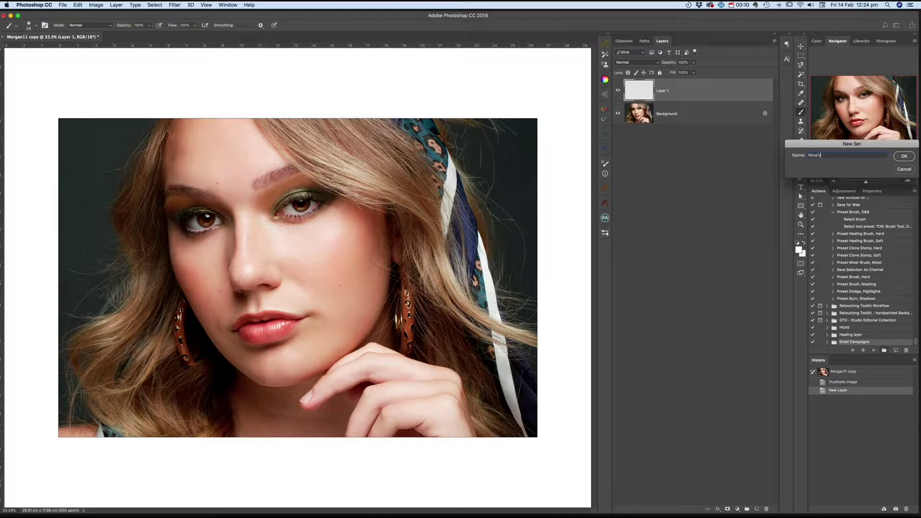
Name the new action set with the owner's first name plus "dodge and burn 2 points" and record an action in it named similarly, ending "dodge and burn"
{"action": "type", "text": "odge and burn 2 points"}
{"action": "left_click", "coordinate": [901, 157]}
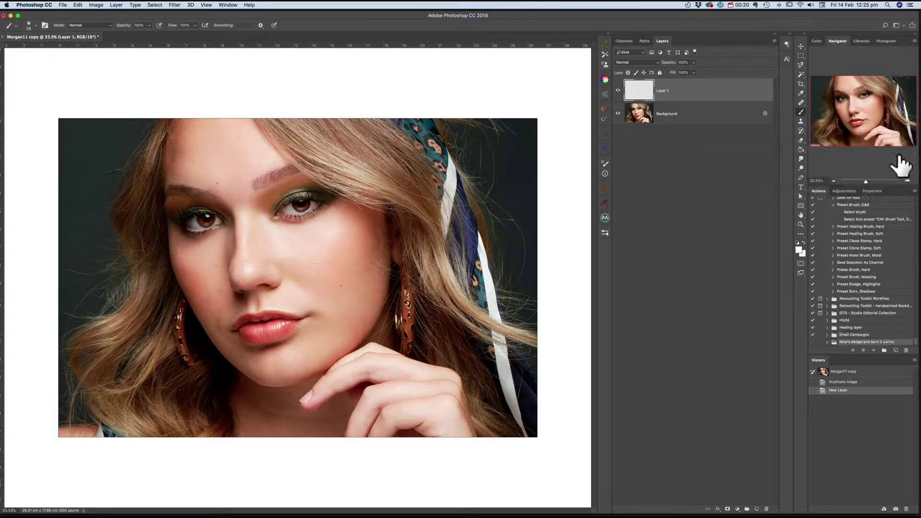
{"action": "left_click", "coordinate": [896, 350]}
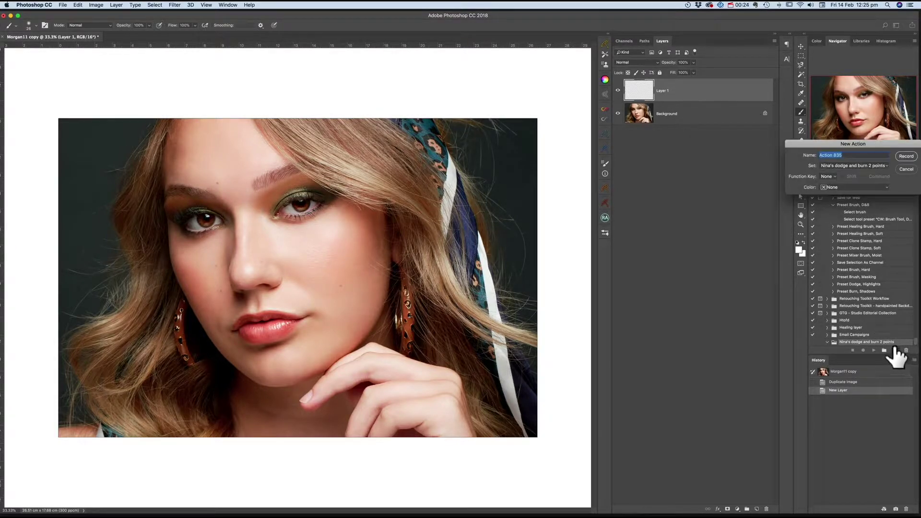
{"action": "type", "text": "Nina's dodge and bu"}
{"action": "left_click", "coordinate": [905, 156]}
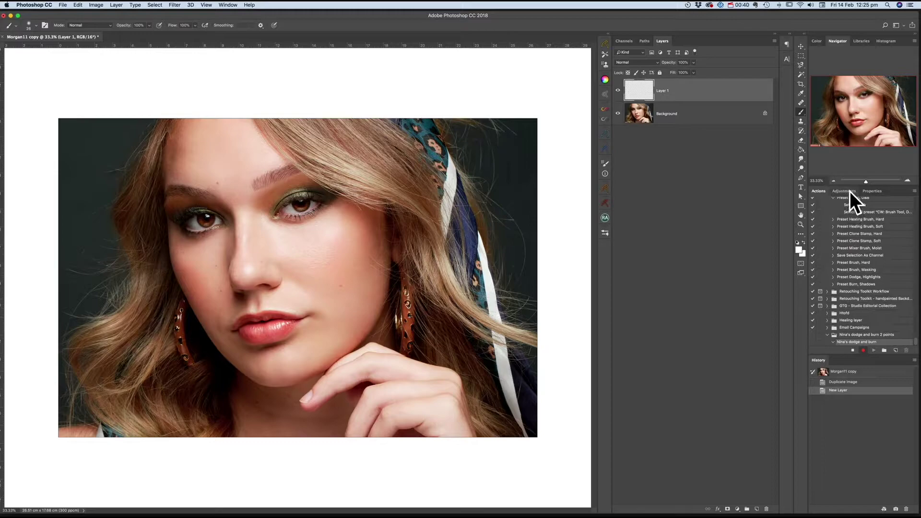
Create a layer group named with the owner's first name plus "dodge and burn two points" and label it red
{"action": "left_click", "coordinate": [748, 509]}
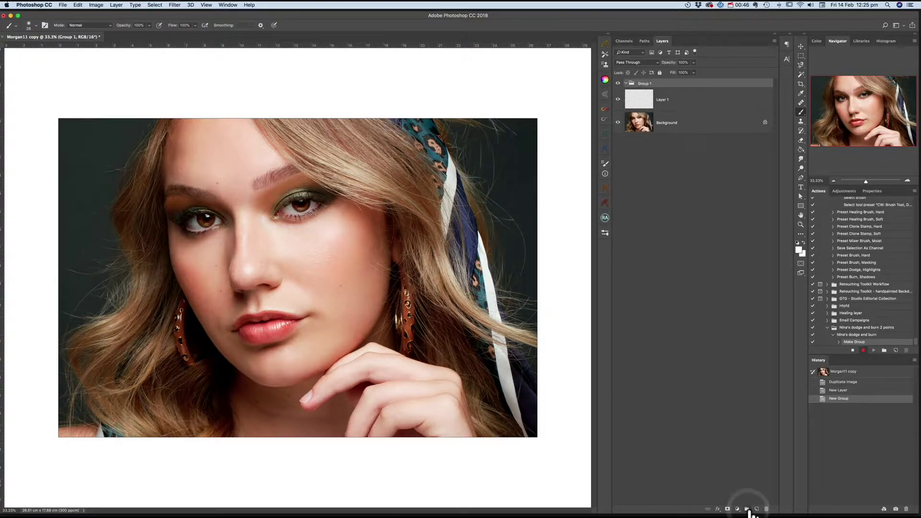
{"action": "double_click", "coordinate": [643, 83]}
{"action": "type", "text": "Nina's dodge and burn"}
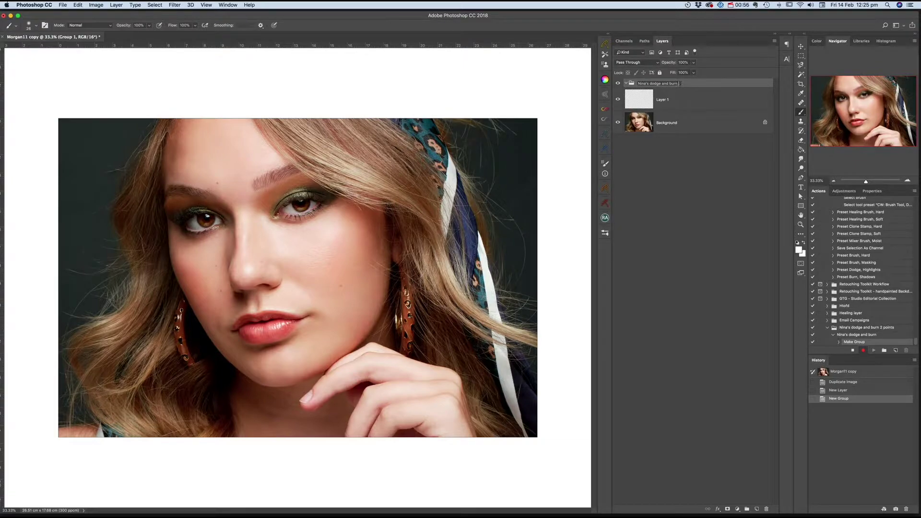
{"action": "type", "text": " two points"}
{"action": "key", "text": "Return"}
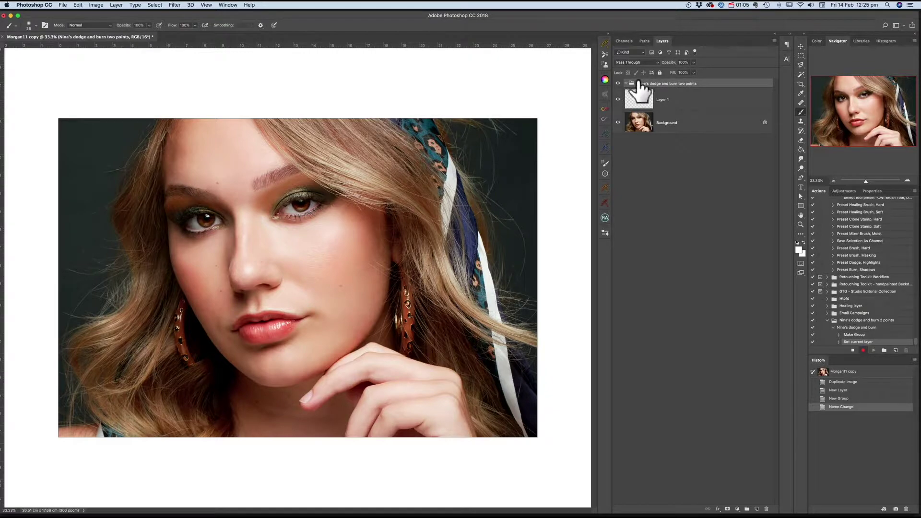
{"action": "right_click", "coordinate": [618, 83]}
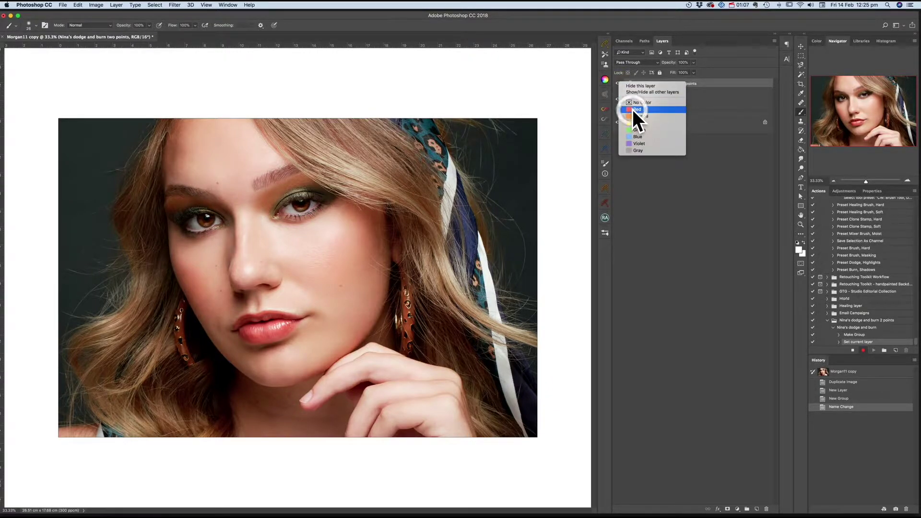
{"action": "left_click", "coordinate": [632, 110]}
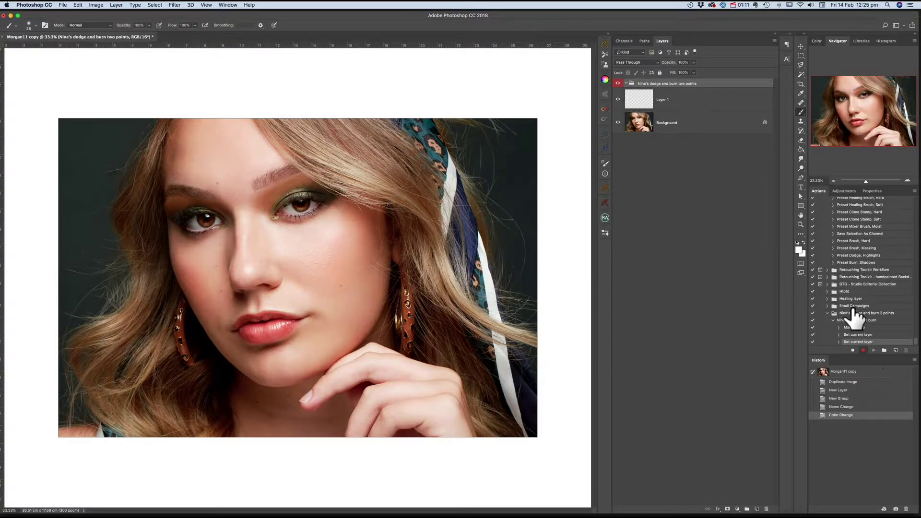
Add a Curves adjustment layer in the group and darken it with two curve points, the upper at input 158, output 135
{"action": "left_click", "coordinate": [845, 191]}
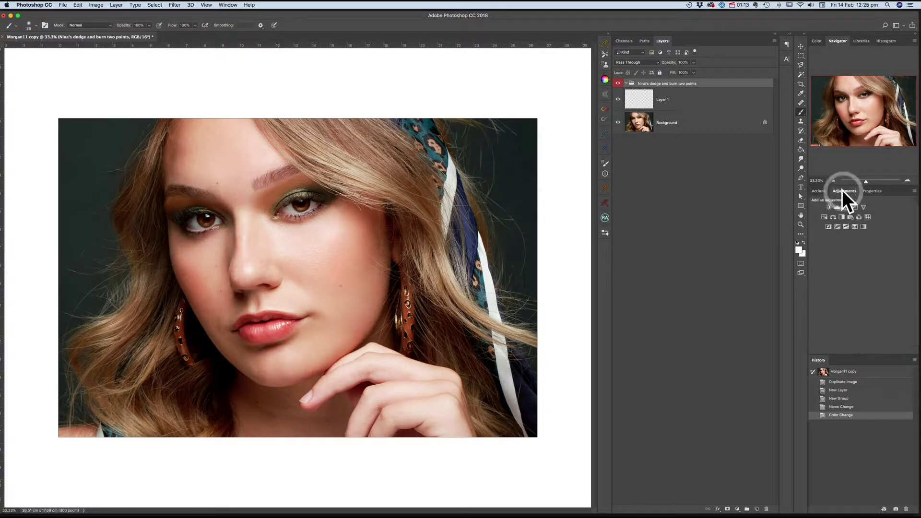
{"action": "left_click", "coordinate": [848, 206]}
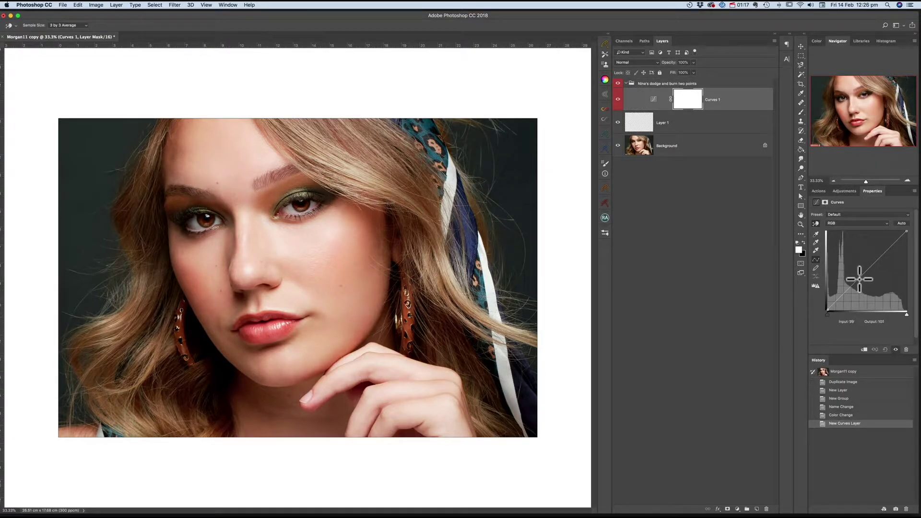
{"action": "left_click_drag", "start_coordinate": [858, 279], "coordinate": [861, 282]}
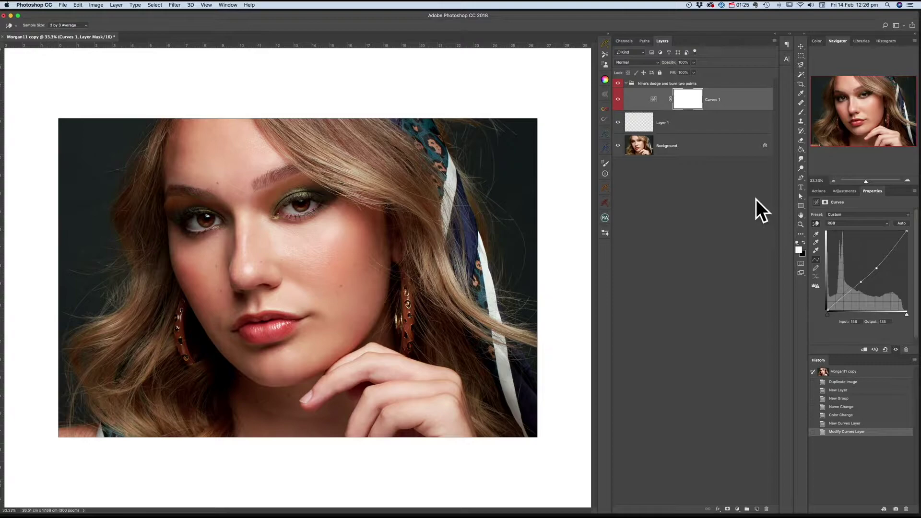
Invert the darkening Curves layer's mask to black and rename the layer Burn
{"action": "left_click", "coordinate": [691, 104]}
{"action": "key", "text": "b"}
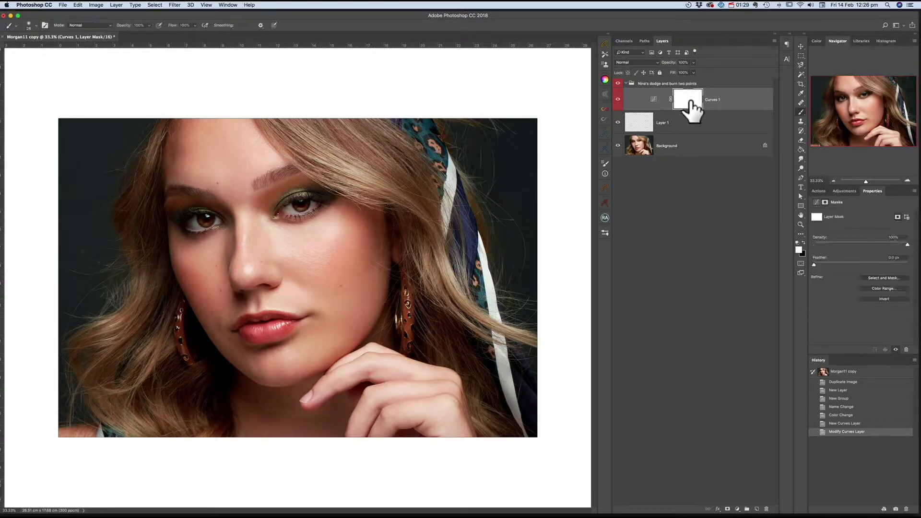
{"action": "key", "text": "super+i"}
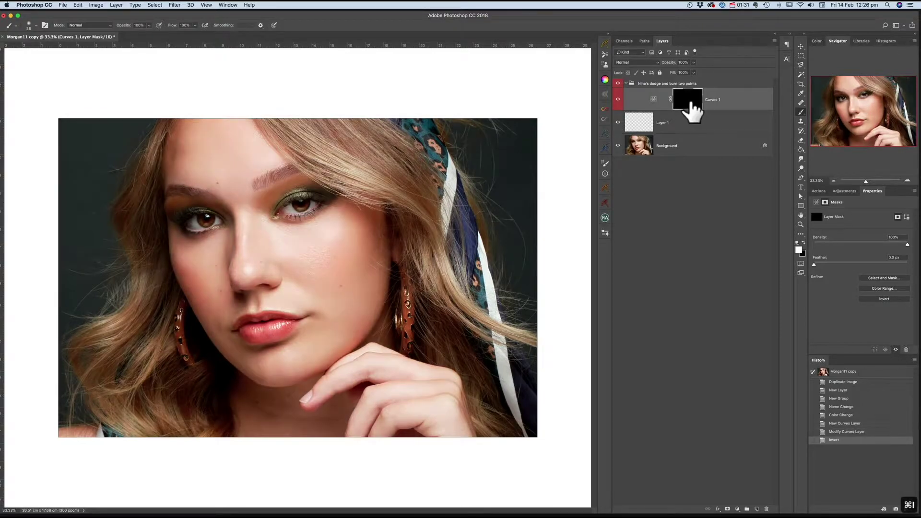
{"action": "left_click", "coordinate": [712, 100]}
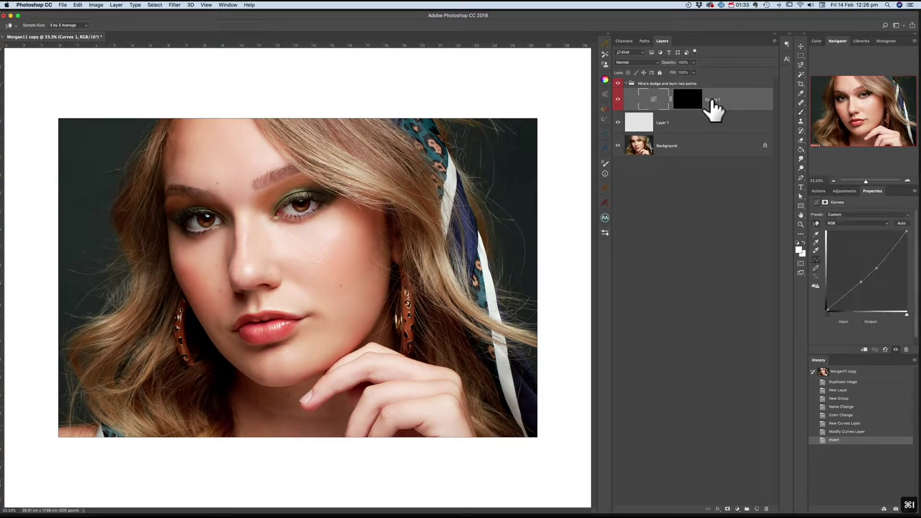
{"action": "double_click", "coordinate": [712, 99]}
{"action": "type", "text": "Burn"}
{"action": "left_click", "coordinate": [748, 100]}
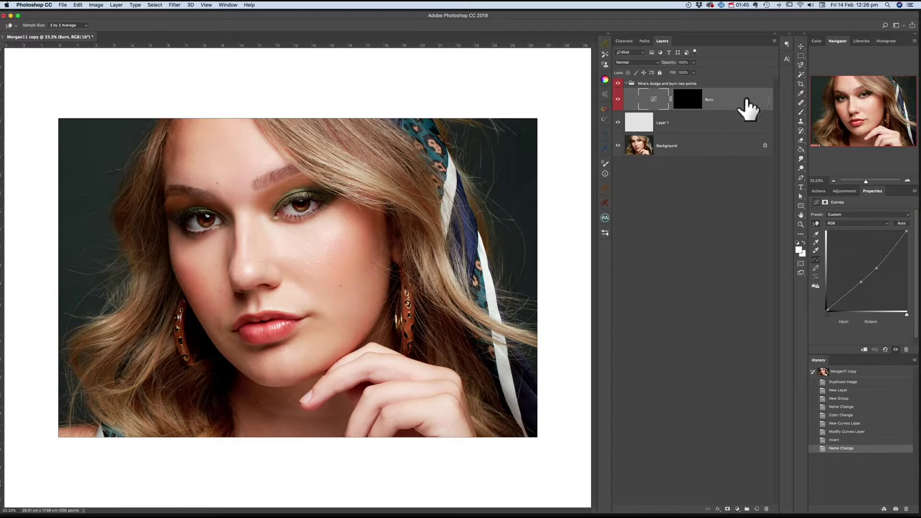
Duplicate the Burn layer and rename the copy Burn 1
{"action": "mouse_move", "coordinate": [734, 102]}
{"action": "left_mouse_down"}
{"action": "mouse_move", "coordinate": [712, 353]}
{"action": "mouse_move", "coordinate": [728, 448]}
{"action": "mouse_move", "coordinate": [755, 483]}
{"action": "mouse_move", "coordinate": [757, 508]}
{"action": "left_mouse_up"}
{"action": "left_click", "coordinate": [716, 99]}
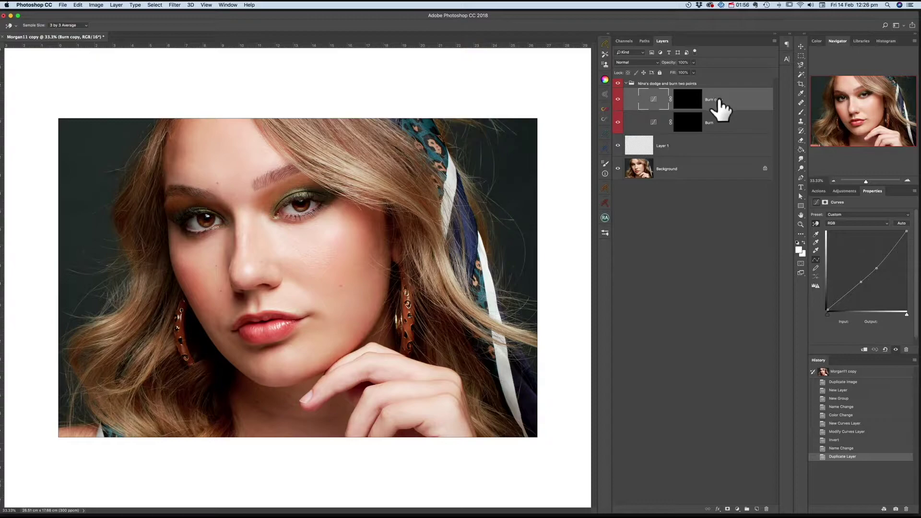
{"action": "double_click", "coordinate": [716, 98]}
{"action": "type", "text": "Burn c"}
{"action": "key", "text": "BackSpace"}
{"action": "key", "text": "Return"}
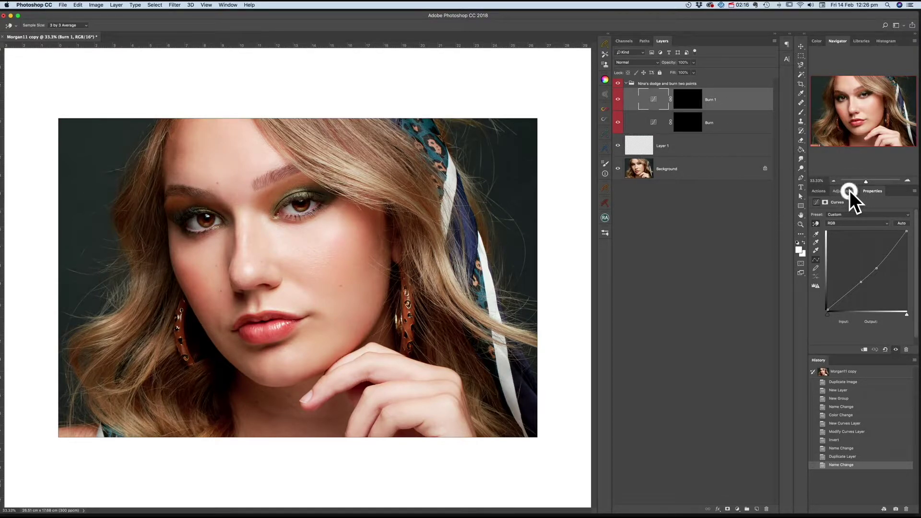
Add another Curves adjustment layer above Burn 1 and brighten it with two curve points, the upper at input 153, output 174
{"action": "left_click", "coordinate": [850, 191]}
{"action": "left_click", "coordinate": [846, 207]}
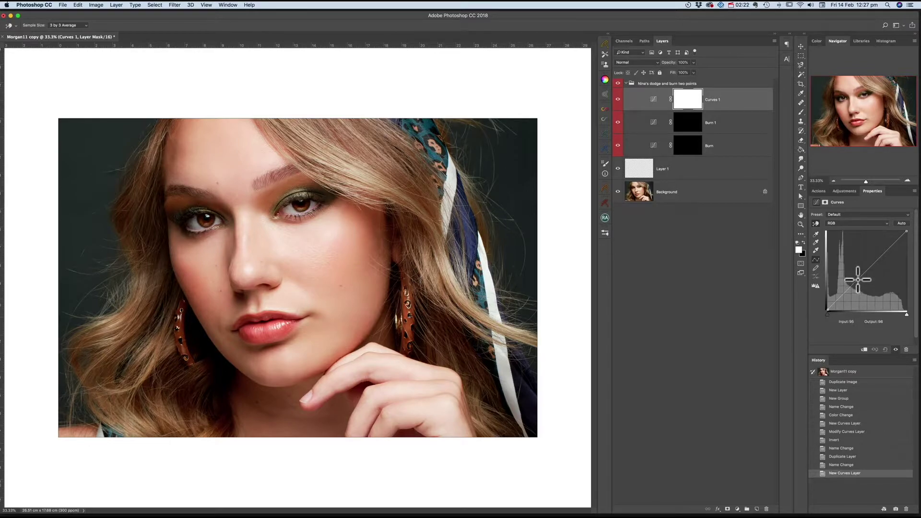
{"action": "left_click_drag", "start_coordinate": [859, 282], "coordinate": [857, 276]}
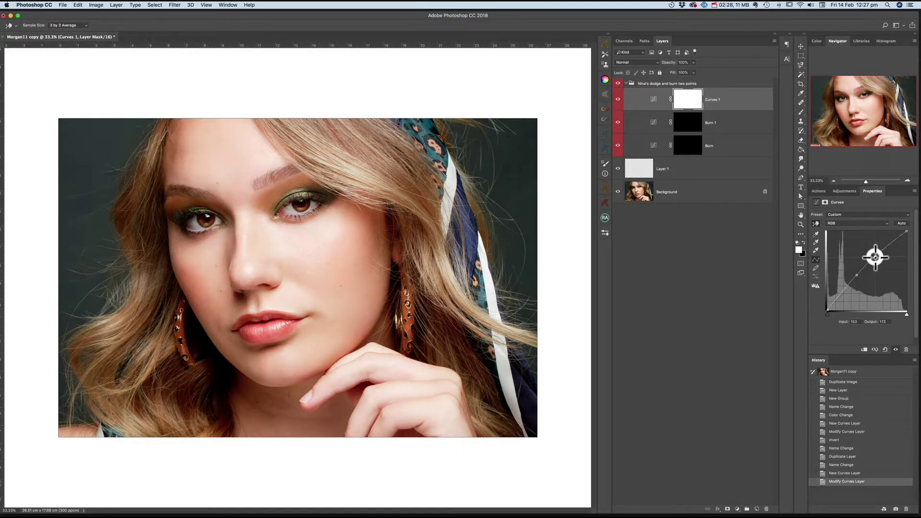
{"action": "left_click", "coordinate": [876, 257]}
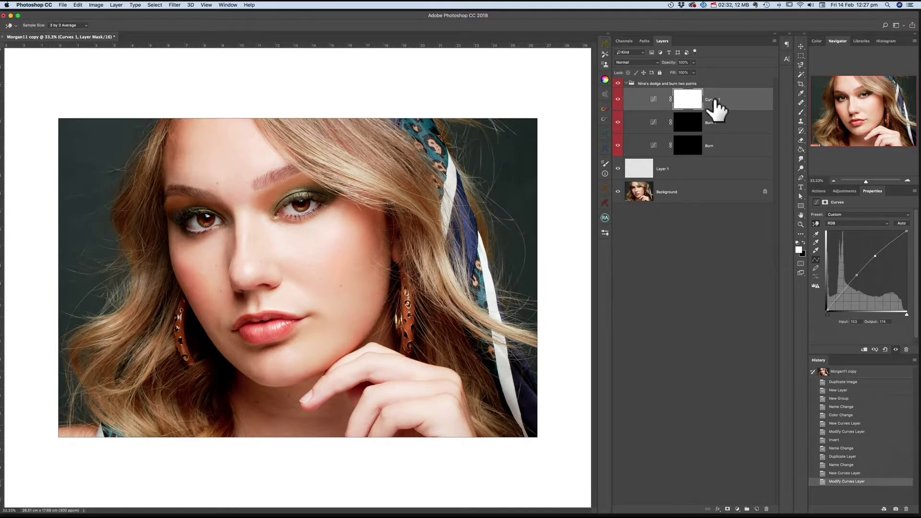
Invert the brightening Curves layer's mask to black and rename the layer Dodge
{"action": "left_click", "coordinate": [691, 102]}
{"action": "key", "text": "b"}
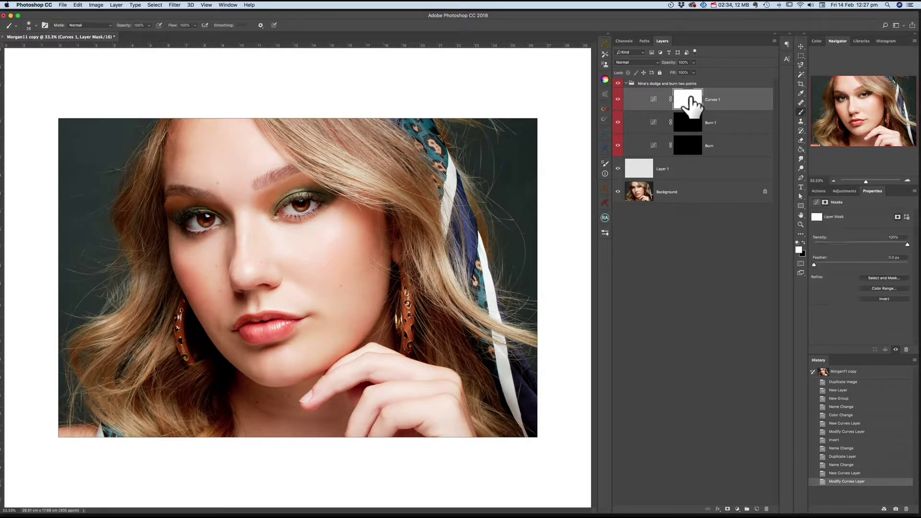
{"action": "key", "text": "super+i"}
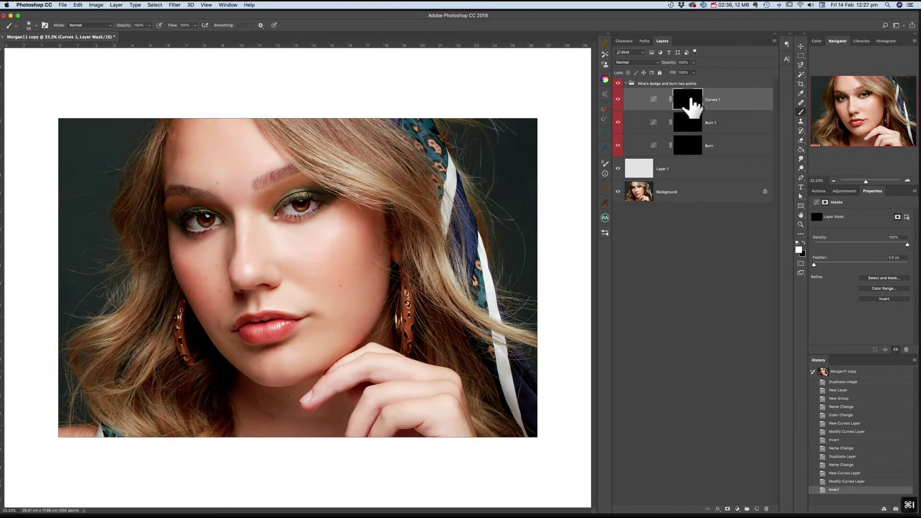
{"action": "double_click", "coordinate": [713, 100]}
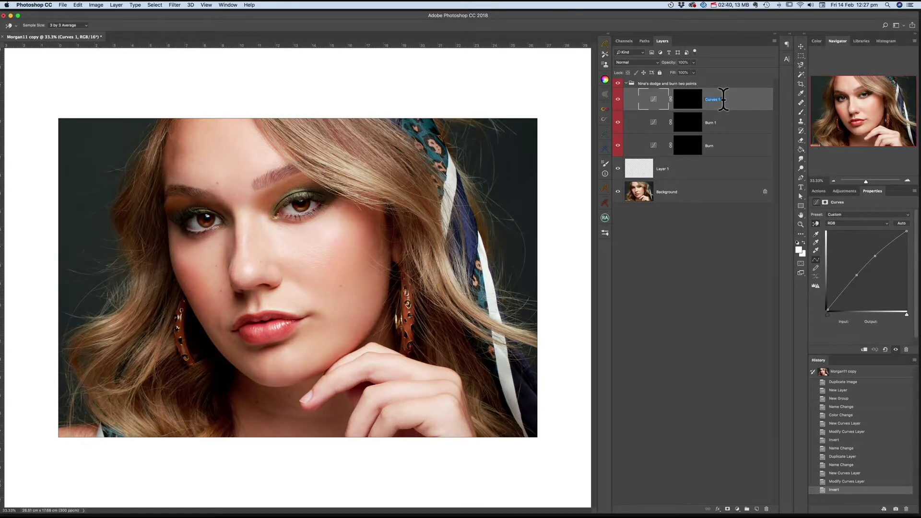
{"action": "type", "text": "Dodge"}
{"action": "key", "text": "Return"}
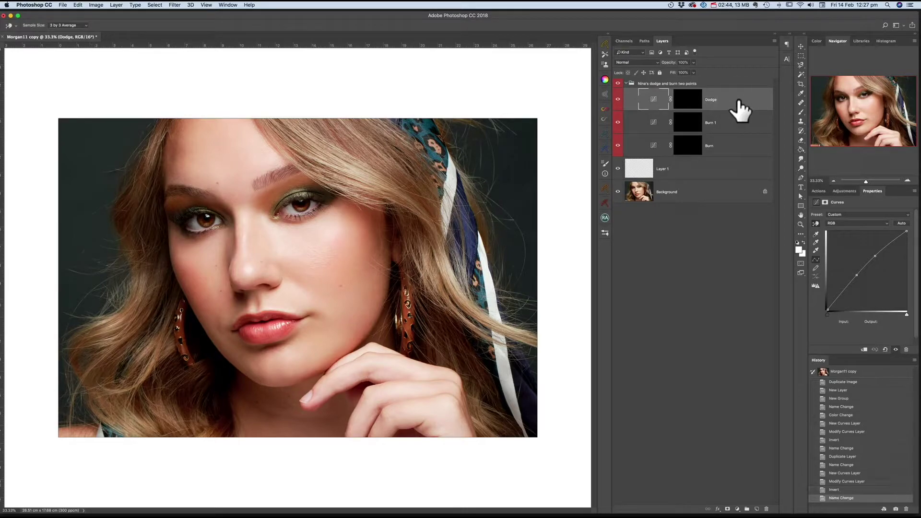
Duplicate the Dodge layer and rename the copy Dodge 1
{"action": "left_click_drag", "start_coordinate": [744, 107], "coordinate": [759, 509]}
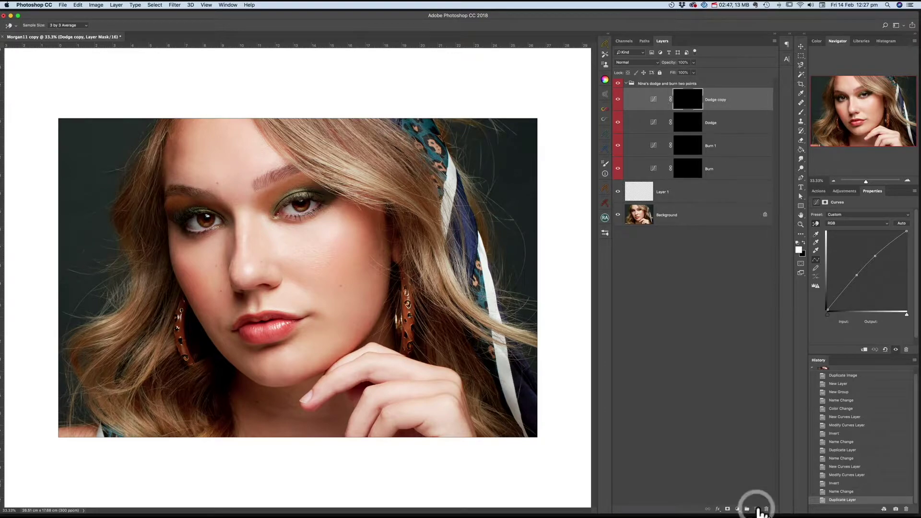
{"action": "double_click", "coordinate": [720, 100]}
{"action": "left_click", "coordinate": [727, 100]}
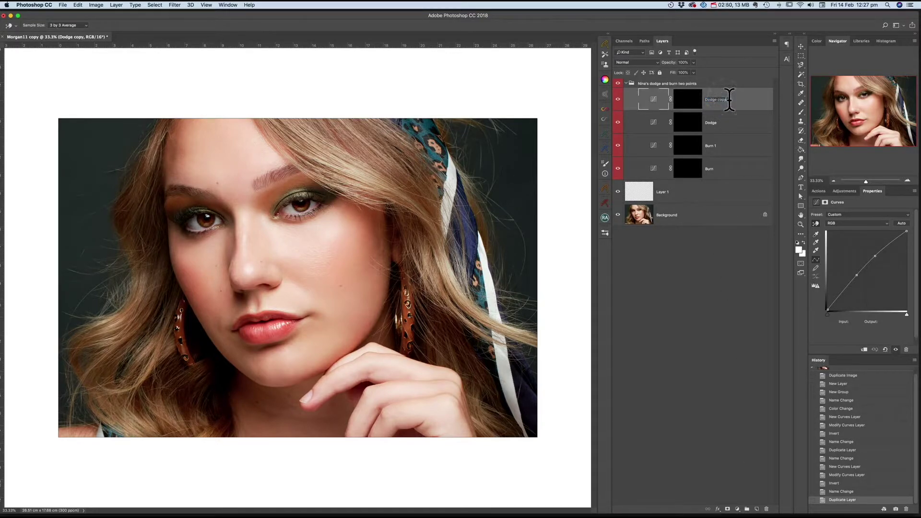
{"action": "key", "text": "BackSpace"}
{"action": "key", "text": "BackSpace"}
{"action": "left_click", "coordinate": [735, 101]}
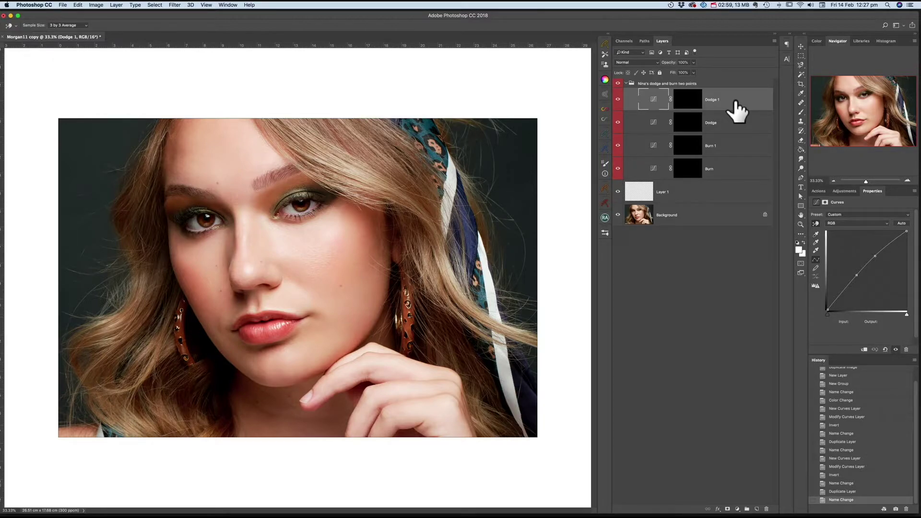
Group the Dodge 1, Dodge, Burn 1 and Burn layers and name the group "Dodge and burn layers"
{"action": "key", "text": "alt+shift+bracketleft"}
{"action": "key", "text": "alt+shift+bracketleft"}
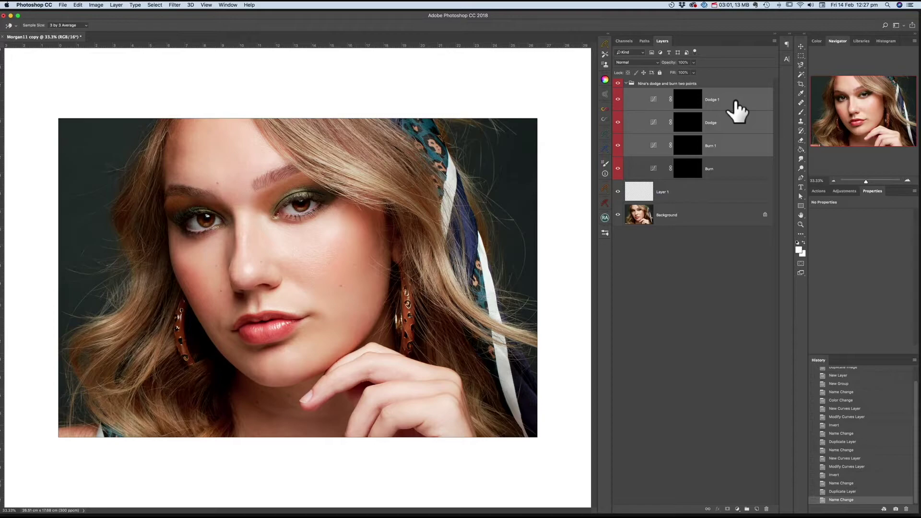
{"action": "key", "text": "alt+shift+bracketleft"}
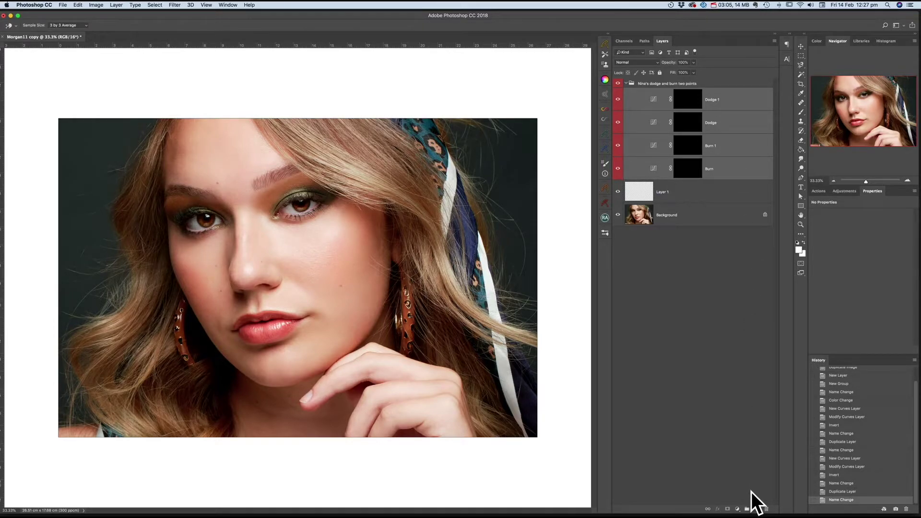
{"action": "left_click", "coordinate": [746, 510]}
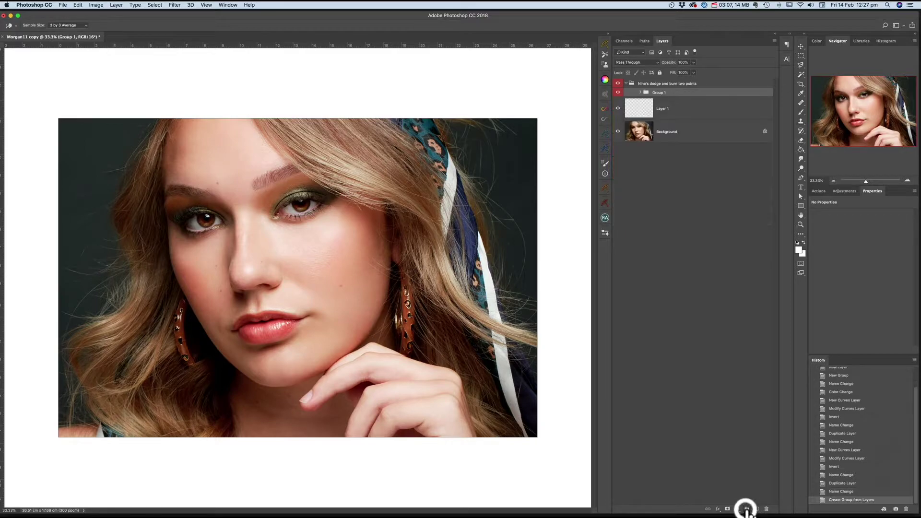
{"action": "double_click", "coordinate": [658, 93]}
{"action": "type", "text": "Dodge and burn layers"}
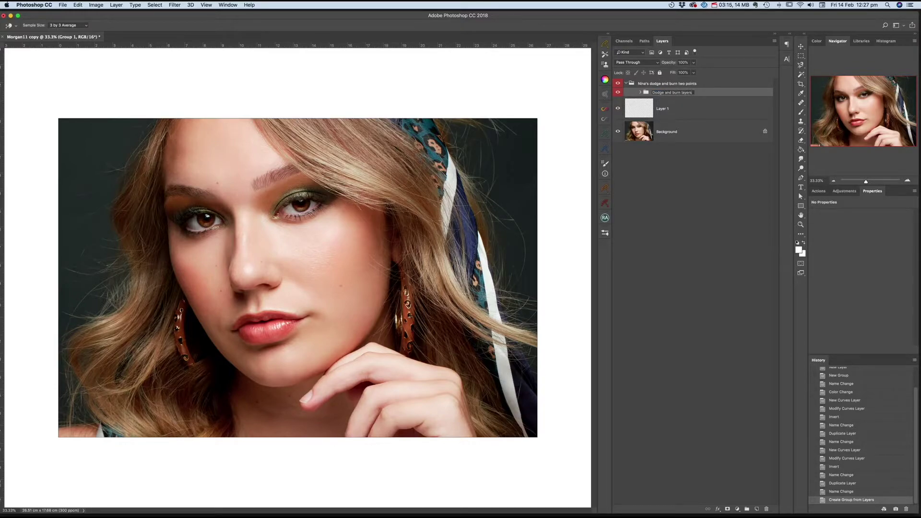
{"action": "key", "text": "Return"}
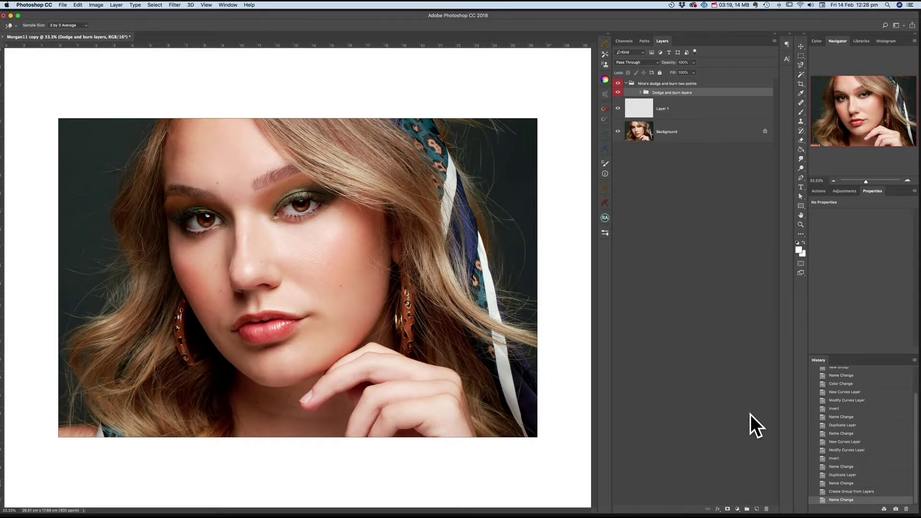
Add a new layer above the "Dodge and burn layers" group and fill it with 50% Gray
{"action": "left_click", "coordinate": [757, 509]}
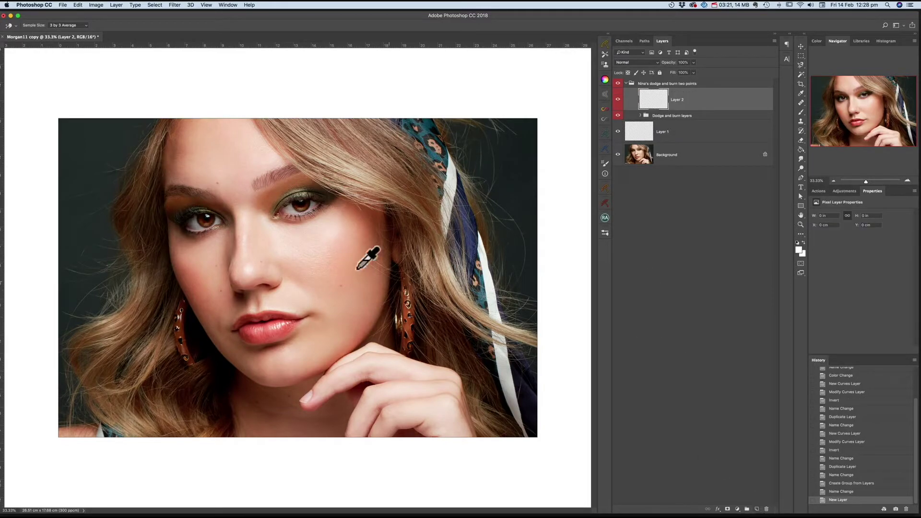
{"action": "left_click", "coordinate": [76, 4]}
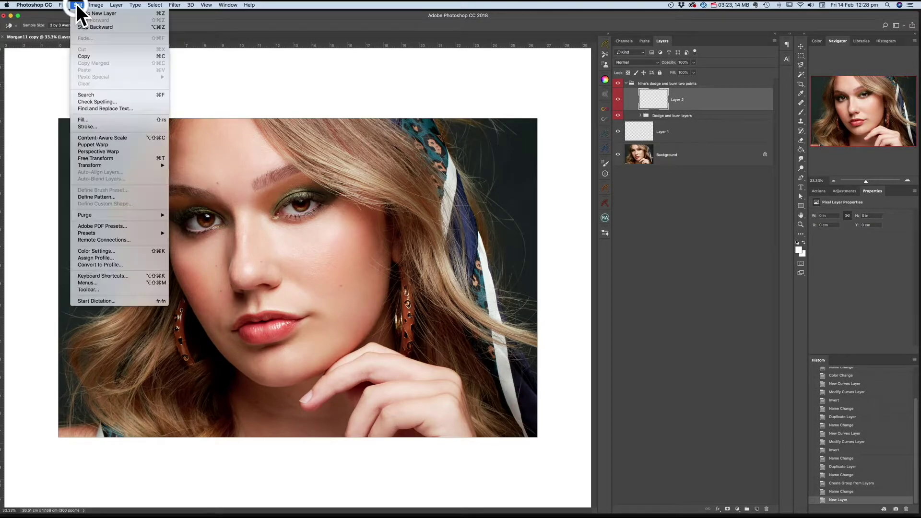
{"action": "left_click", "coordinate": [104, 117]}
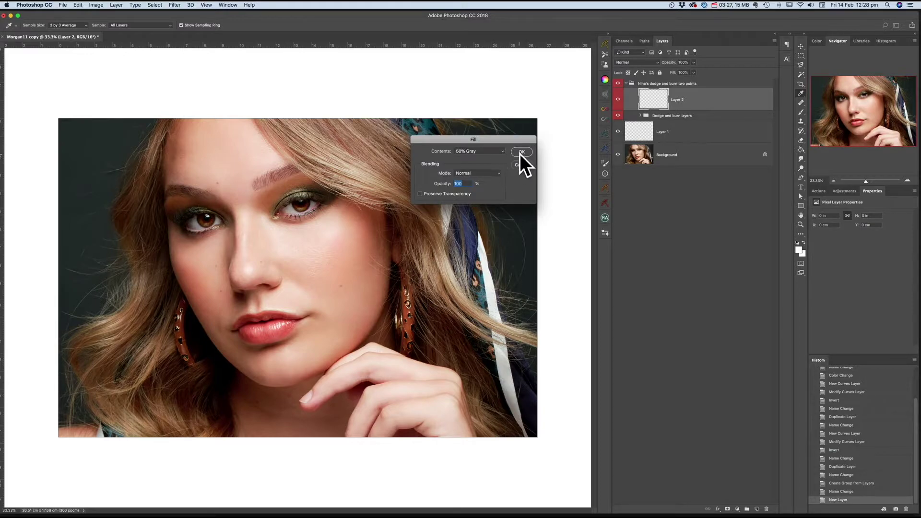
{"action": "left_click", "coordinate": [500, 152]}
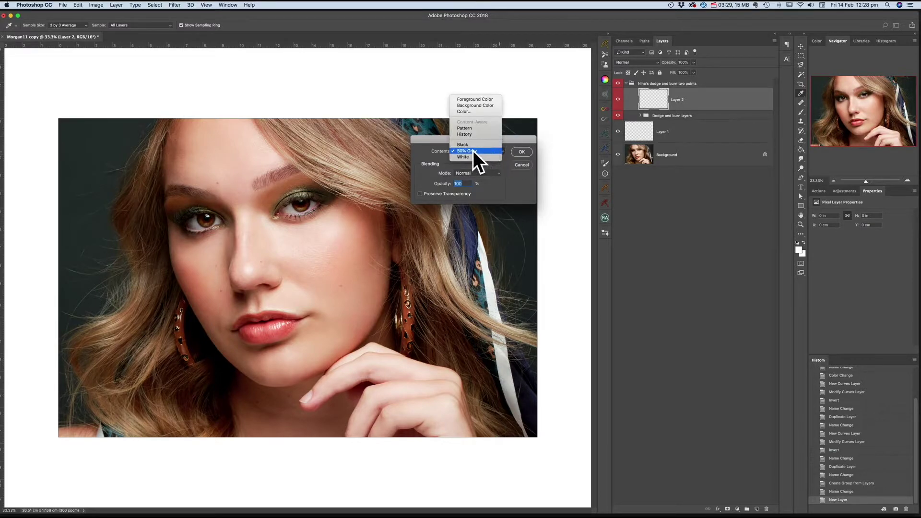
{"action": "left_click", "coordinate": [473, 151]}
{"action": "left_click", "coordinate": [522, 152]}
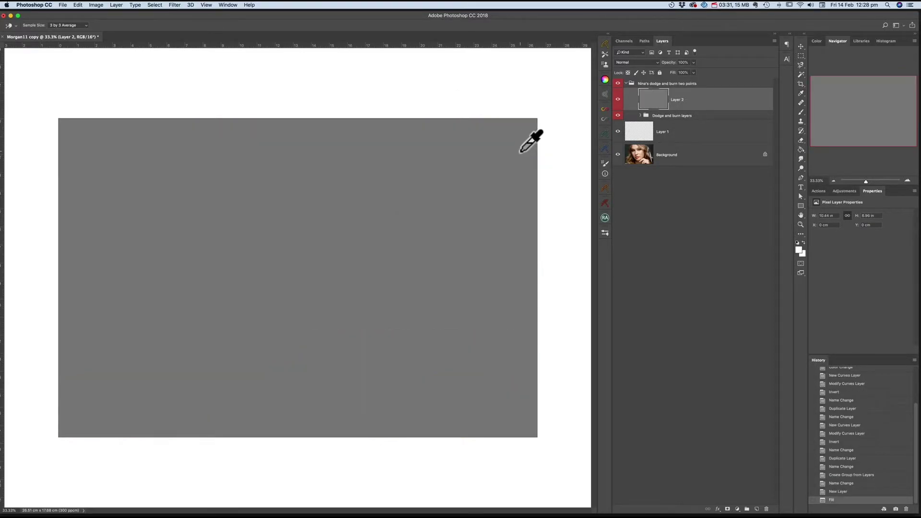
Set the gray-filled layer's blending mode to Color and rename it "50% grey layer"
{"action": "left_click", "coordinate": [648, 62]}
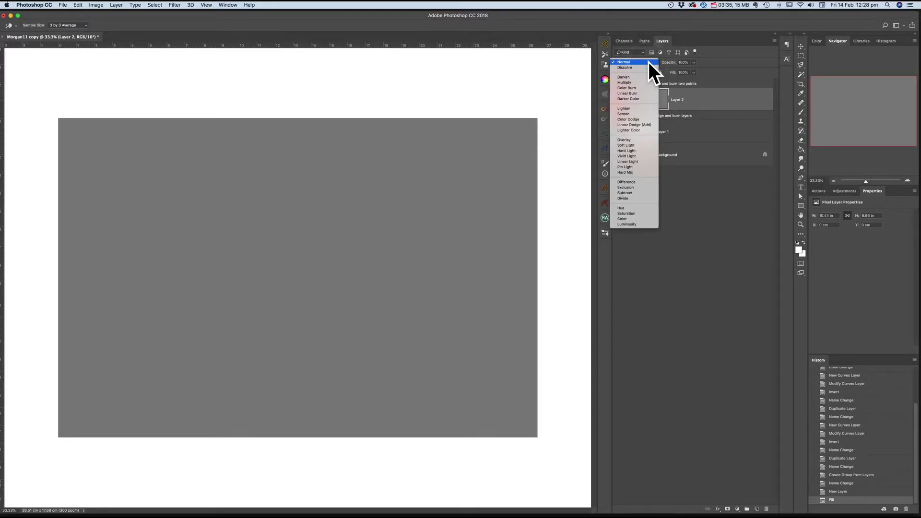
{"action": "left_click", "coordinate": [637, 218]}
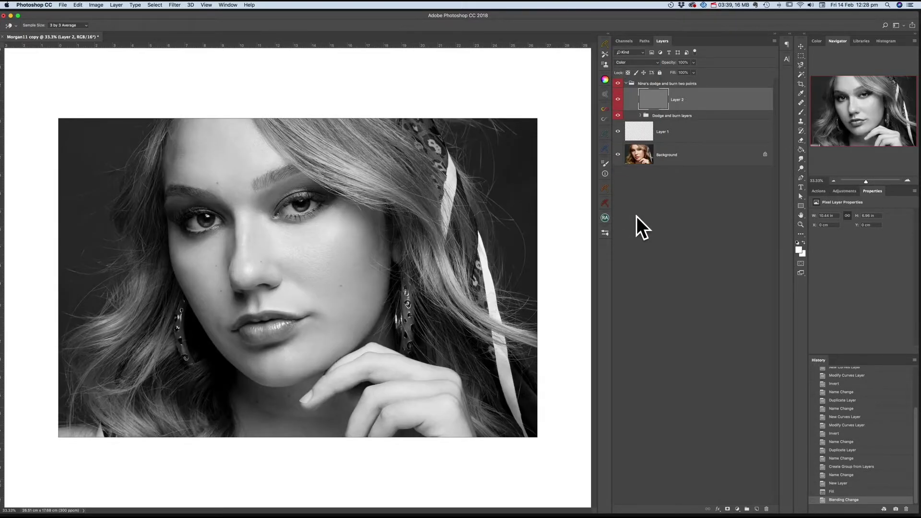
{"action": "left_click", "coordinate": [679, 99]}
{"action": "double_click", "coordinate": [679, 99]}
{"action": "type", "text": "50% grey layer"}
{"action": "key", "text": "Return"}
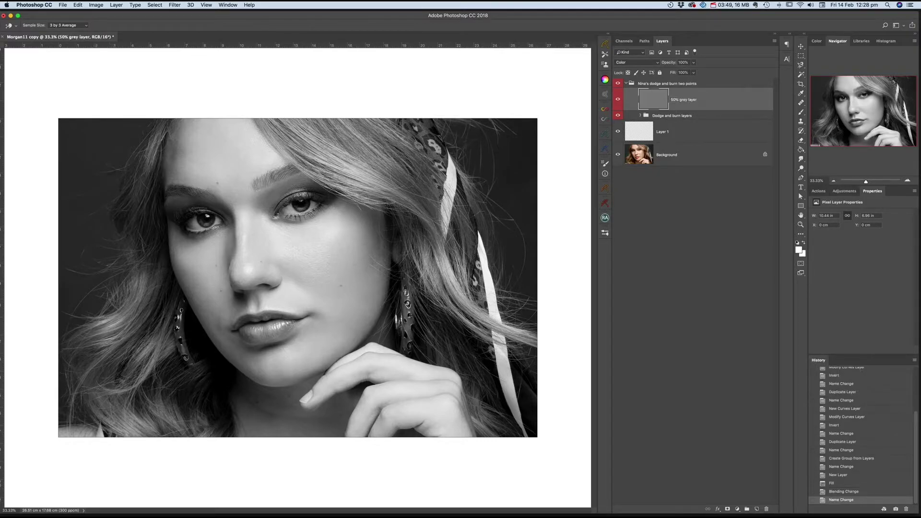
Add a Curves adjustment layer above the 50% grey layer and darken it with two curve points below the diagonal
{"action": "left_click", "coordinate": [845, 191]}
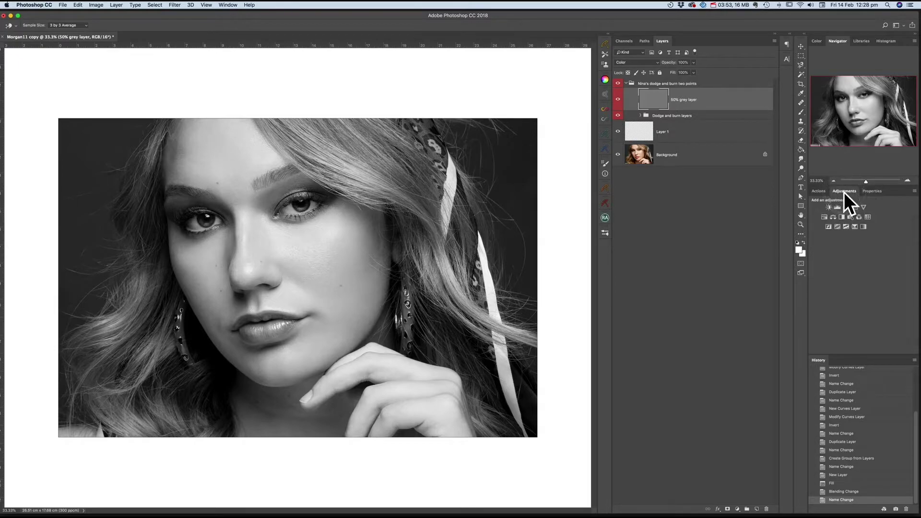
{"action": "left_click", "coordinate": [848, 206]}
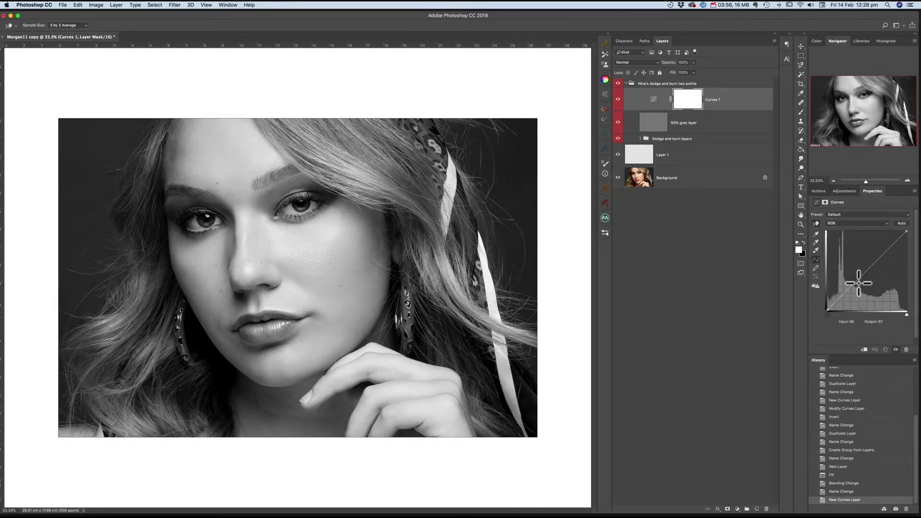
{"action": "mouse_move", "coordinate": [851, 289]}
{"action": "left_mouse_down"}
{"action": "mouse_move", "coordinate": [848, 298]}
{"action": "mouse_move", "coordinate": [858, 295]}
{"action": "left_mouse_up"}
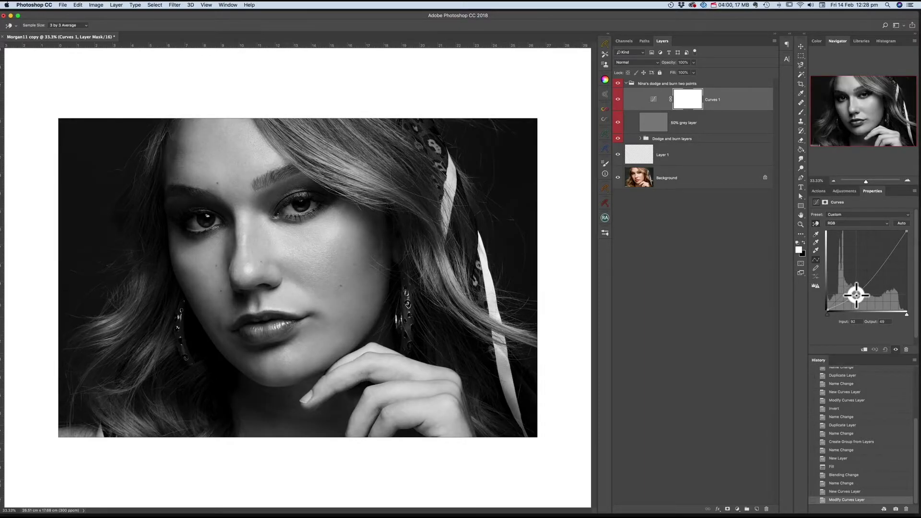
{"action": "mouse_move", "coordinate": [877, 274]}
{"action": "left_mouse_down"}
{"action": "mouse_move", "coordinate": [856, 288]}
{"action": "mouse_move", "coordinate": [869, 291]}
{"action": "mouse_move", "coordinate": [882, 276]}
{"action": "left_mouse_up"}
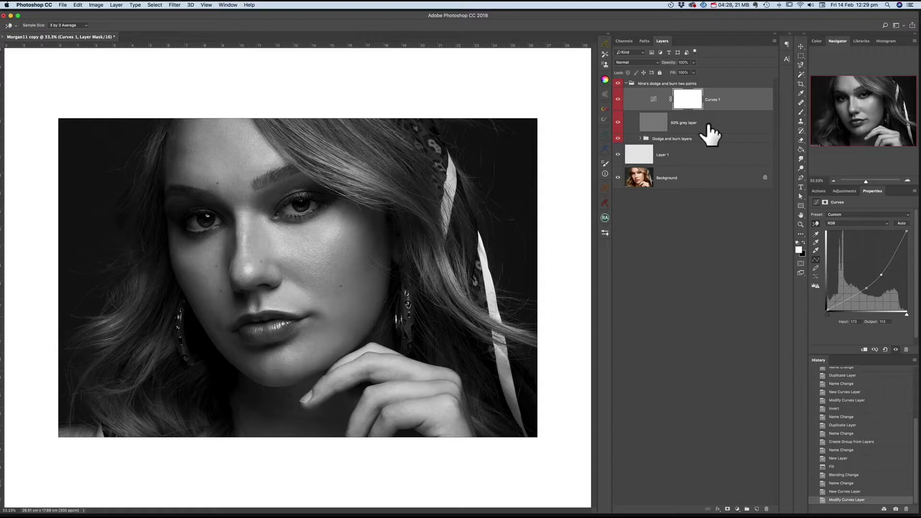
Group the darkening Curves layer with the 50% grey layer and name the group "Helper layers turn off or delete when finished"
{"action": "left_click", "coordinate": [709, 126], "text": "shift"}
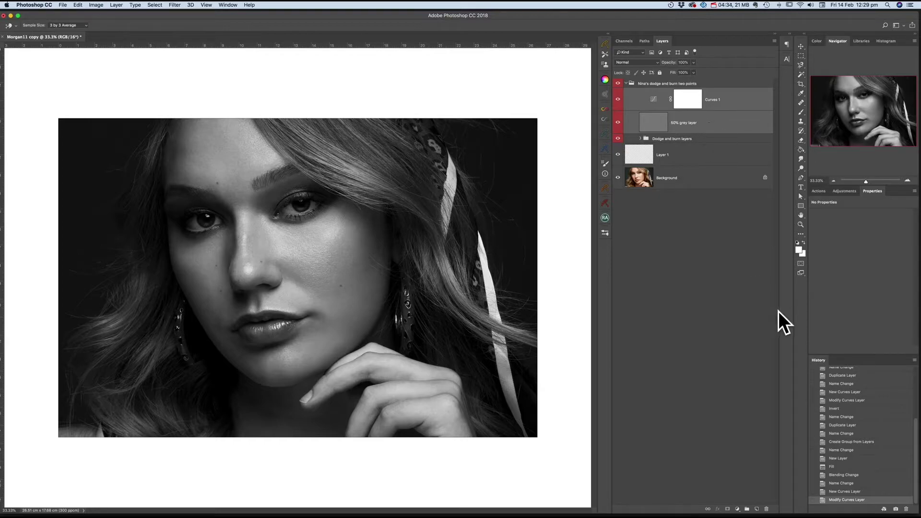
{"action": "left_click", "coordinate": [747, 509]}
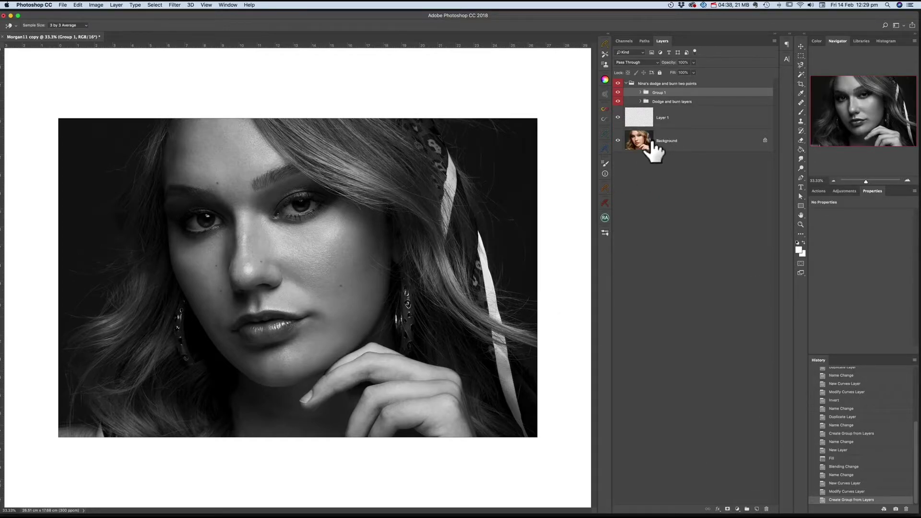
{"action": "double_click", "coordinate": [661, 92]}
{"action": "type", "text": "Helper ("}
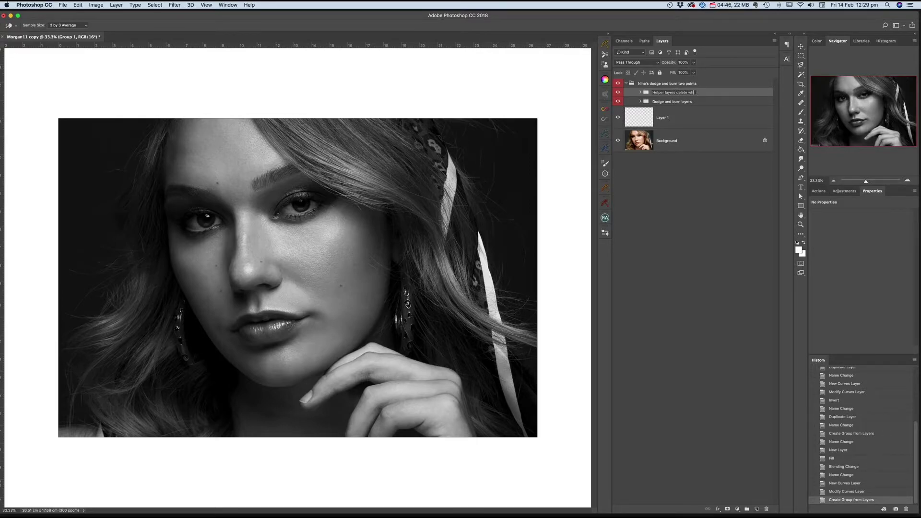
{"action": "type", "text": "ayers delet"}
{"action": "type", "text": "or"}
{"action": "type", "text": " delete when finished"}
{"action": "key", "text": "Return"}
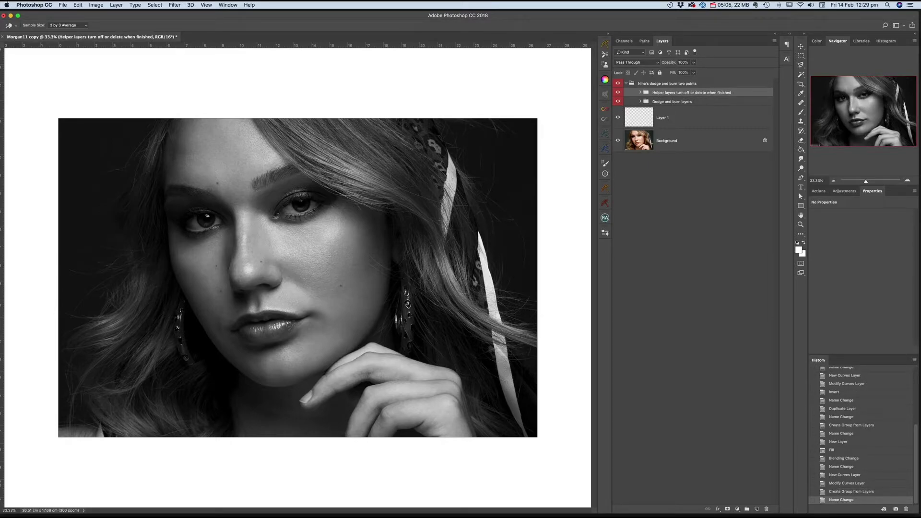
Target the Dodge 1 layer's mask and choose the custom dodge and burn brush preset for the Brush tool
{"action": "left_click", "coordinate": [641, 101]}
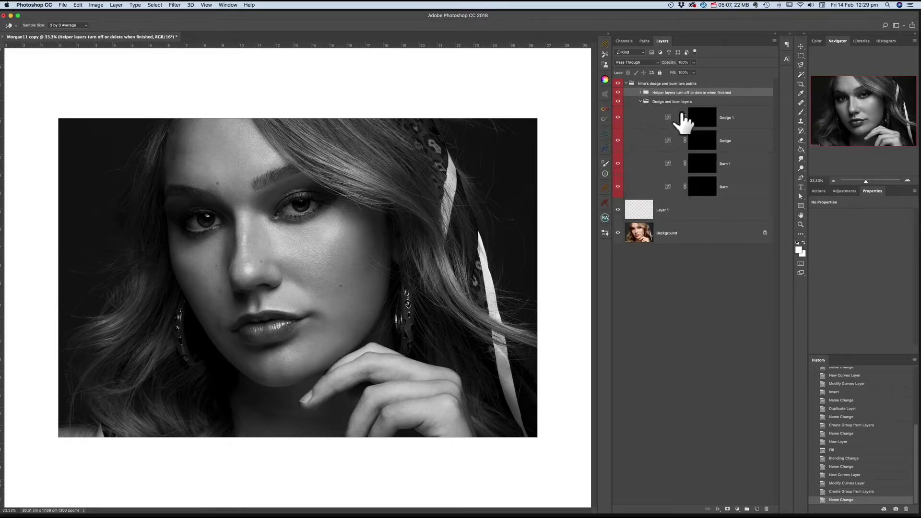
{"action": "left_click", "coordinate": [703, 125]}
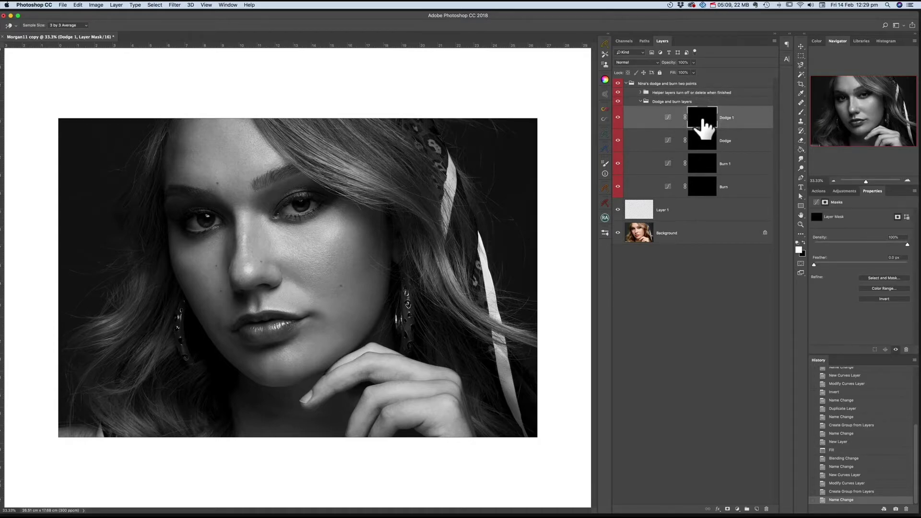
{"action": "left_click", "coordinate": [801, 113]}
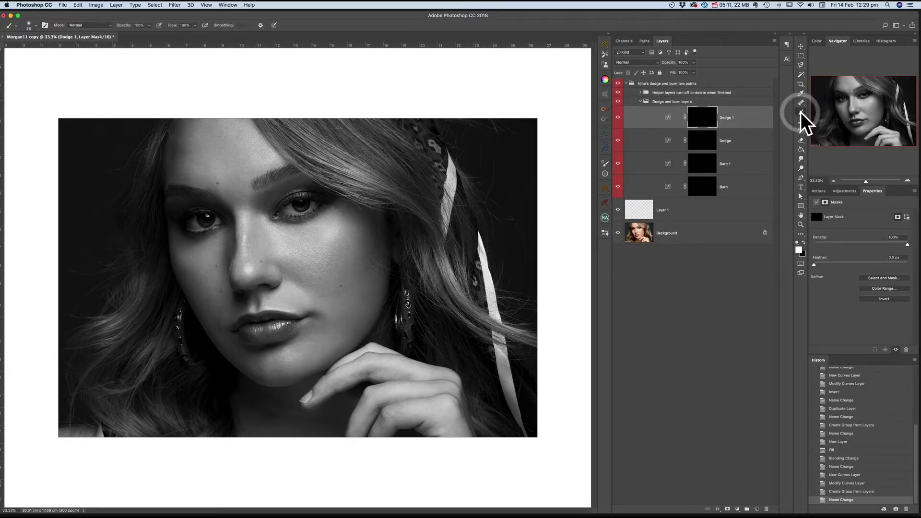
{"action": "left_click", "coordinate": [37, 25]}
{"action": "left_click", "coordinate": [55, 239]}
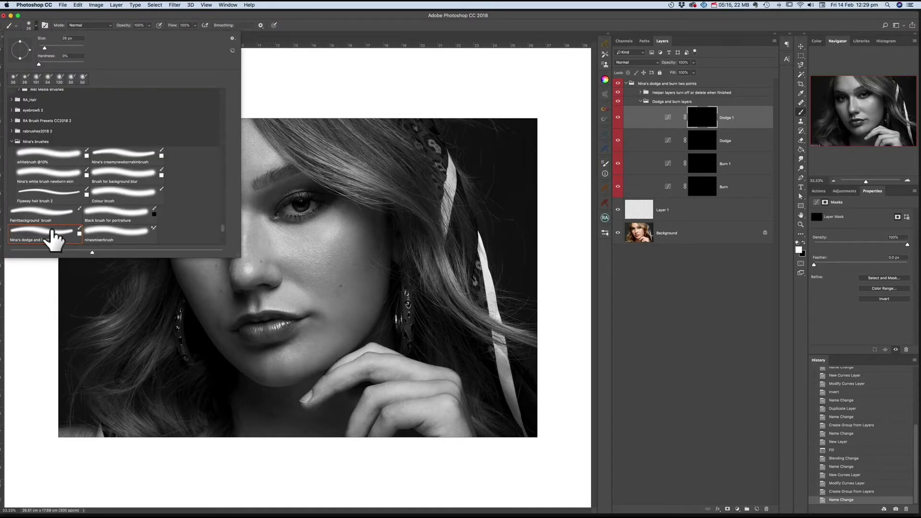
{"action": "left_click", "coordinate": [52, 233]}
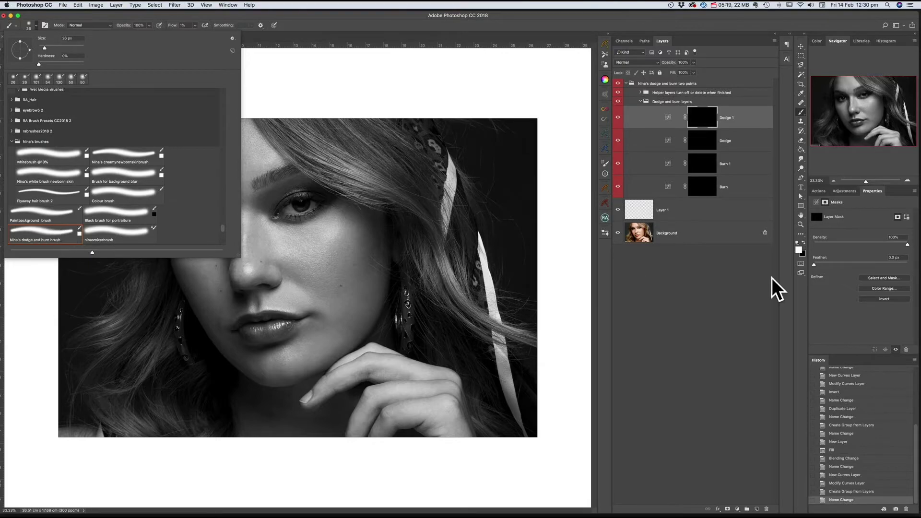
Stop recording the action and delete the whole outer dodge and burn two points group
{"action": "left_click", "coordinate": [819, 191]}
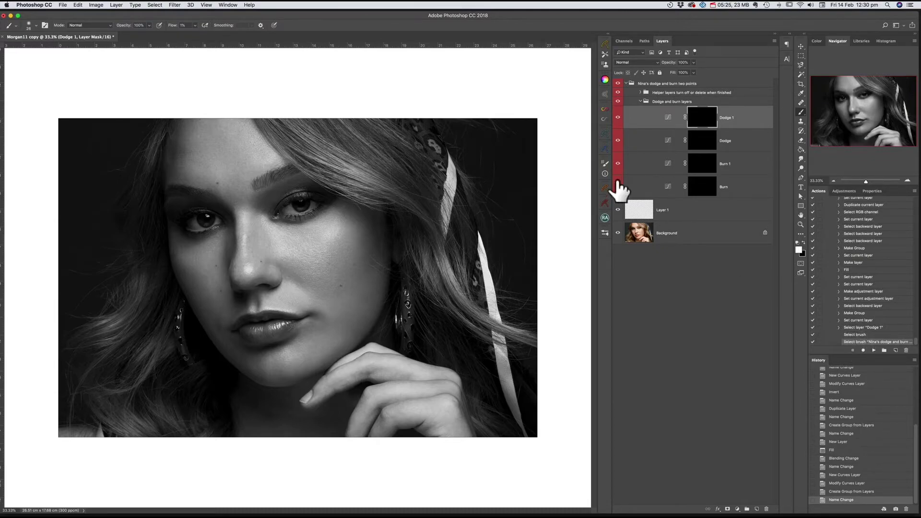
{"action": "left_click", "coordinate": [626, 84]}
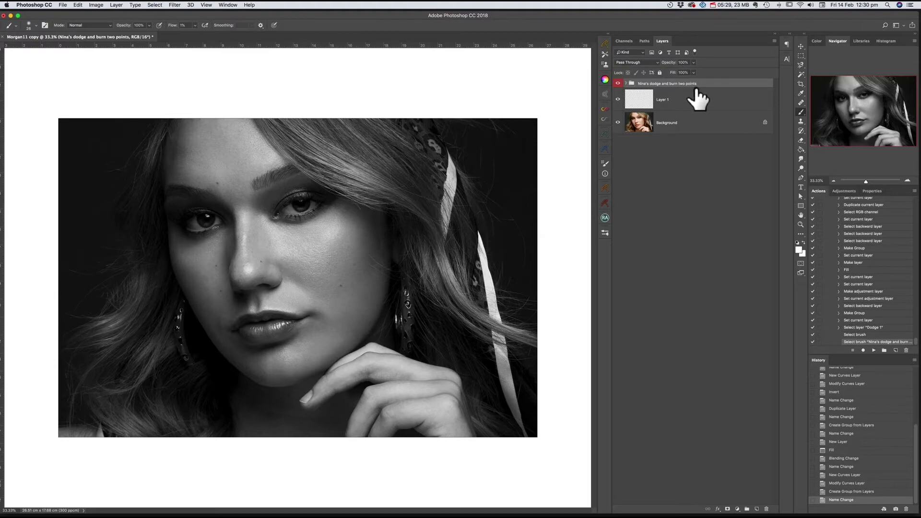
{"action": "mouse_move", "coordinate": [723, 86]}
{"action": "left_mouse_down"}
{"action": "mouse_move", "coordinate": [776, 451]}
{"action": "mouse_move", "coordinate": [767, 509]}
{"action": "left_mouse_up"}
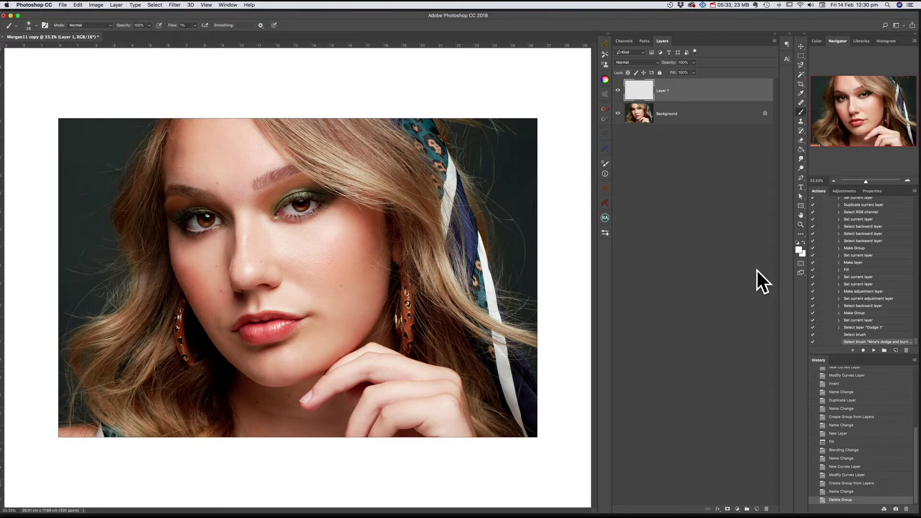
Play the recorded dodge and burn action from its beginning to rebuild the layer setup
{"action": "scroll", "coordinate": [874, 294], "scroll_direction": "up", "scroll_amount": 8}
{"action": "scroll", "coordinate": [874, 294], "scroll_direction": "up", "scroll_amount": 3}
{"action": "left_click", "coordinate": [853, 219]}
{"action": "left_click", "coordinate": [874, 350]}
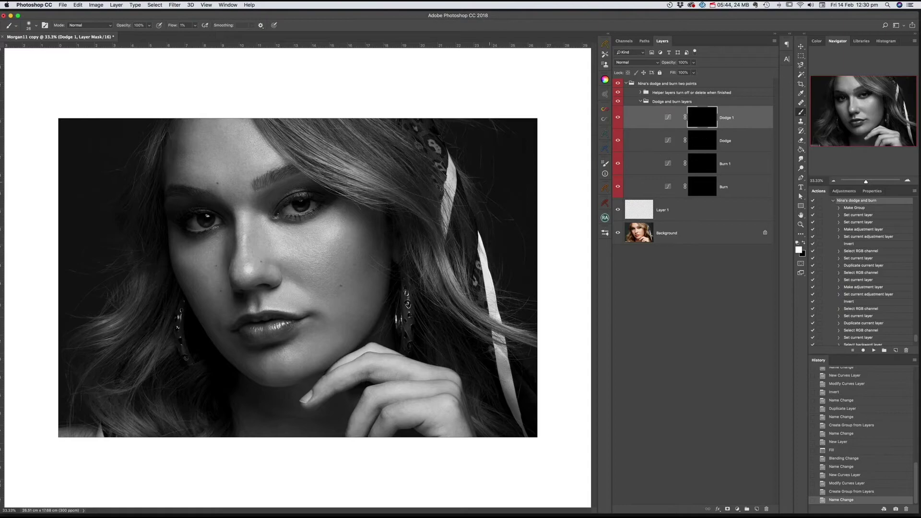
Brush test strokes under the eye on the Dodge 1 mask and raise the brush Flow to 100%
{"action": "mouse_move", "coordinate": [302, 234]}
{"action": "left_mouse_down"}
{"action": "mouse_move", "coordinate": [312, 234]}
{"action": "mouse_move", "coordinate": [265, 240]}
{"action": "mouse_move", "coordinate": [278, 262]}
{"action": "mouse_move", "coordinate": [316, 239]}
{"action": "mouse_move", "coordinate": [290, 247]}
{"action": "mouse_move", "coordinate": [300, 247]}
{"action": "mouse_move", "coordinate": [294, 241]}
{"action": "left_mouse_up"}
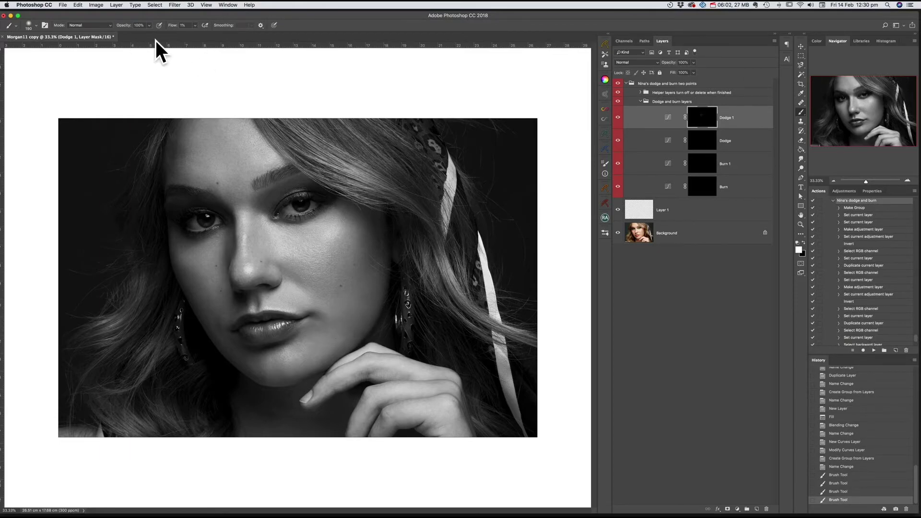
{"action": "left_click", "coordinate": [195, 26]}
{"action": "left_click_drag", "start_coordinate": [195, 33], "coordinate": [254, 38]}
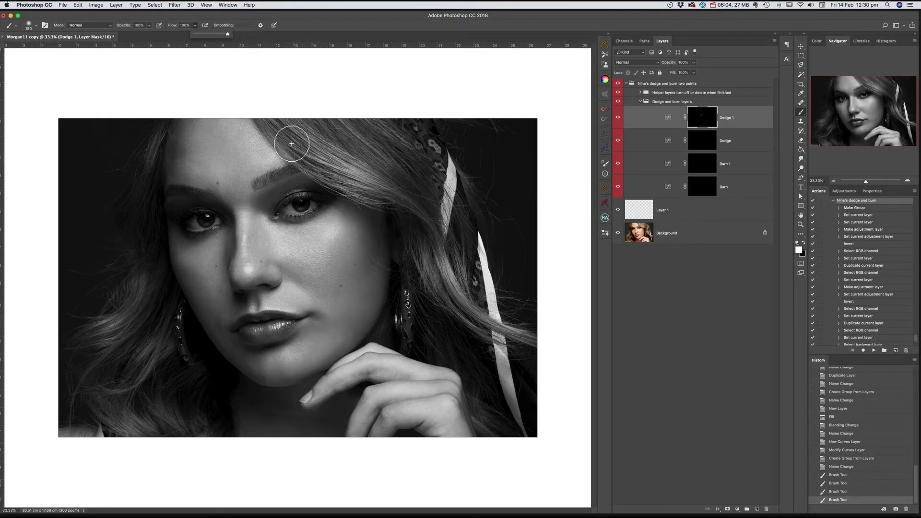
Paint test strokes on the forehead in the Dodge 1 and Burn 1 masks, and revert to the state before all brushing
{"action": "mouse_move", "coordinate": [233, 176]}
{"action": "left_mouse_down"}
{"action": "mouse_move", "coordinate": [242, 195]}
{"action": "mouse_move", "coordinate": [230, 189]}
{"action": "mouse_move", "coordinate": [279, 165]}
{"action": "mouse_move", "coordinate": [251, 181]}
{"action": "mouse_move", "coordinate": [221, 175]}
{"action": "mouse_move", "coordinate": [239, 196]}
{"action": "mouse_move", "coordinate": [216, 126]}
{"action": "left_mouse_up"}
{"action": "left_click", "coordinate": [703, 164]}
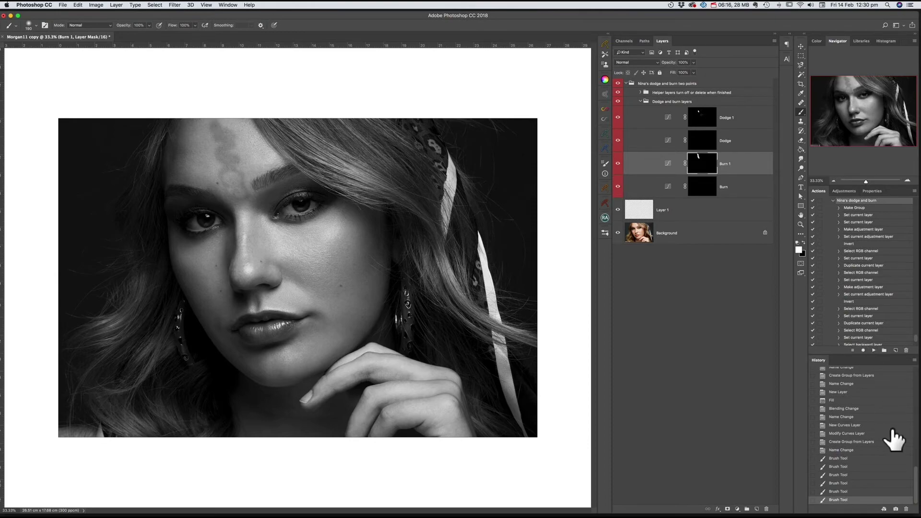
{"action": "left_click", "coordinate": [853, 450]}
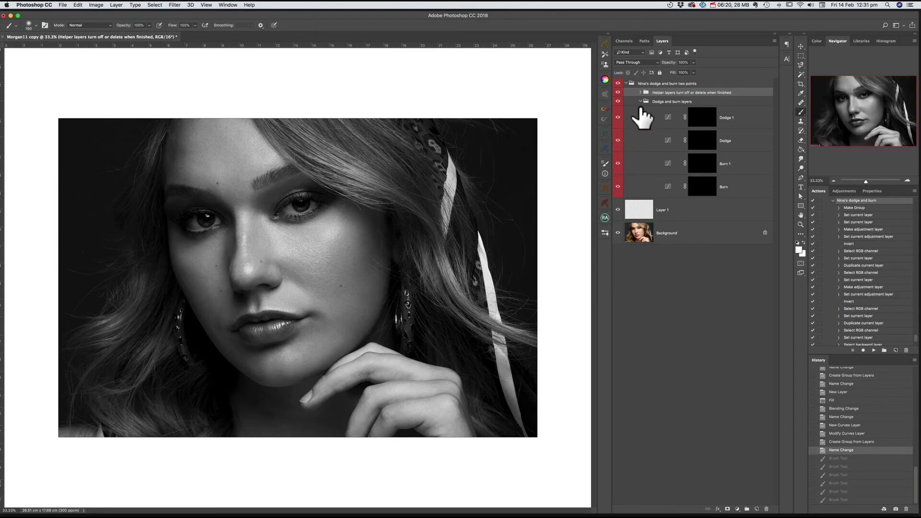
Toggle the helper layers off and on, and paint white on the Dodge mask to brighten the cheek beneath the eye
{"action": "left_click", "coordinate": [618, 92]}
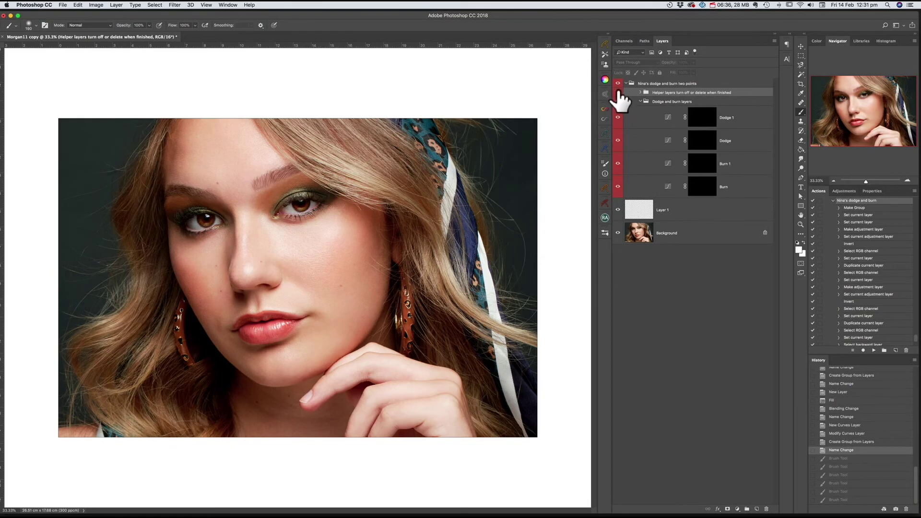
{"action": "left_click", "coordinate": [618, 93]}
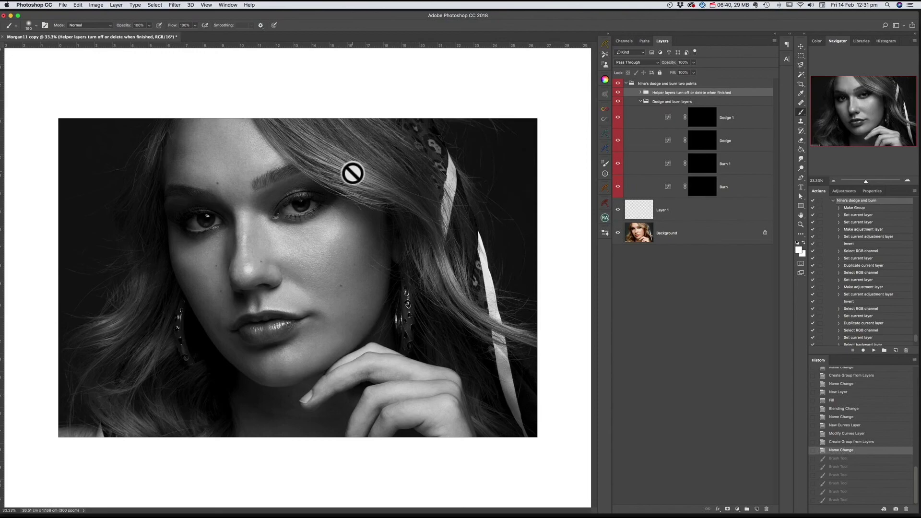
{"action": "left_click", "coordinate": [702, 140]}
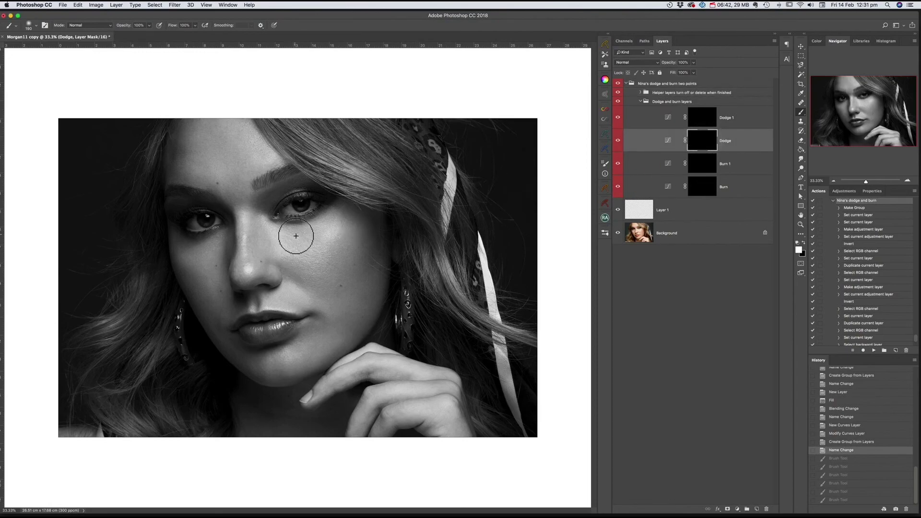
{"action": "mouse_move", "coordinate": [280, 236]}
{"action": "left_mouse_down"}
{"action": "mouse_move", "coordinate": [324, 217]}
{"action": "mouse_move", "coordinate": [319, 232]}
{"action": "mouse_move", "coordinate": [291, 239]}
{"action": "mouse_move", "coordinate": [328, 247]}
{"action": "mouse_move", "coordinate": [302, 257]}
{"action": "mouse_move", "coordinate": [304, 246]}
{"action": "mouse_move", "coordinate": [344, 232]}
{"action": "mouse_move", "coordinate": [311, 237]}
{"action": "left_mouse_up"}
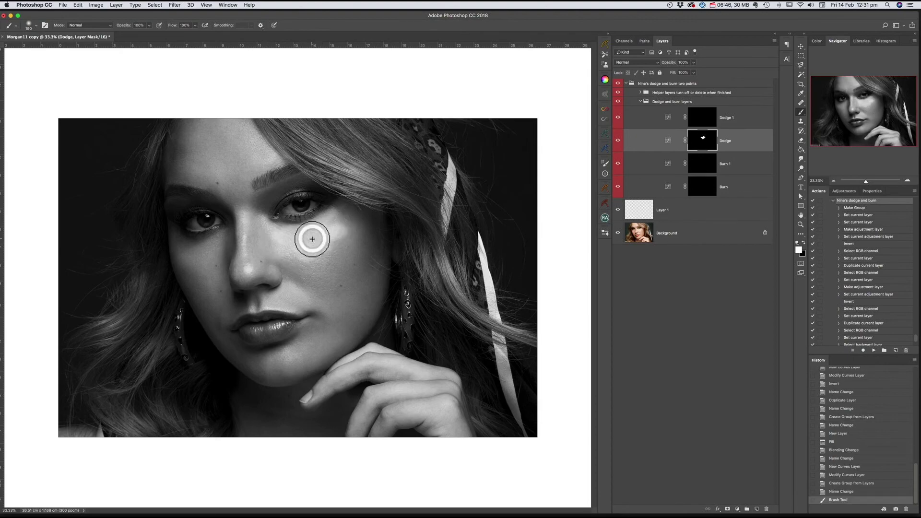
Compare the image with the helper group and the whole dodge and burn group hidden and shown, leaving the outer group collapsed
{"action": "left_click", "coordinate": [619, 93]}
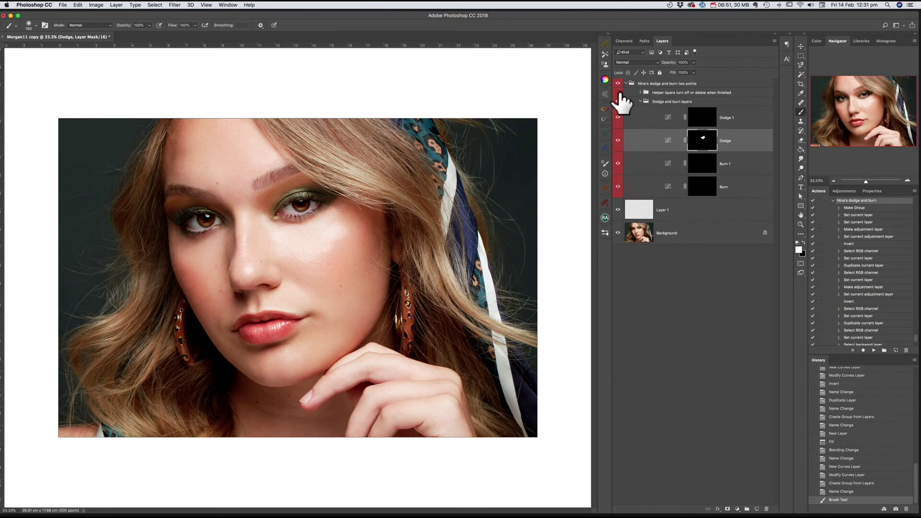
{"action": "left_click", "coordinate": [618, 92]}
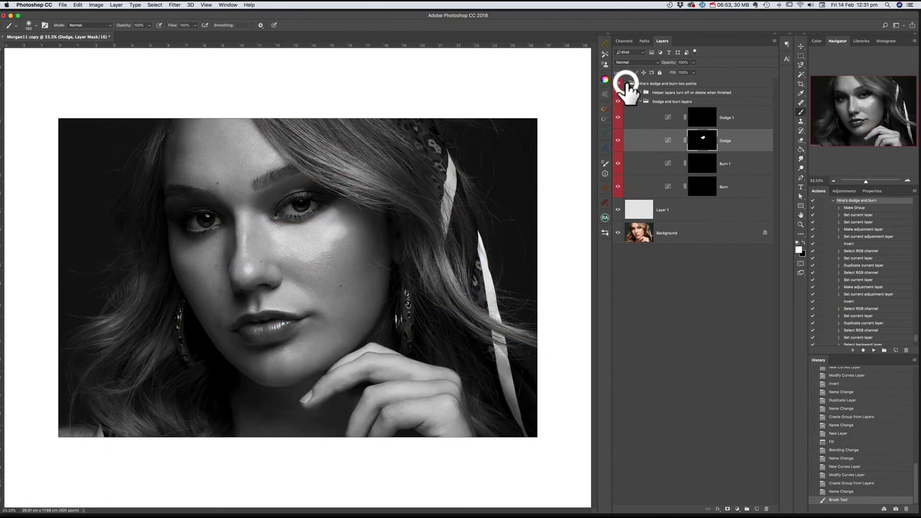
{"action": "left_click", "coordinate": [624, 83]}
{"action": "left_click", "coordinate": [618, 83]}
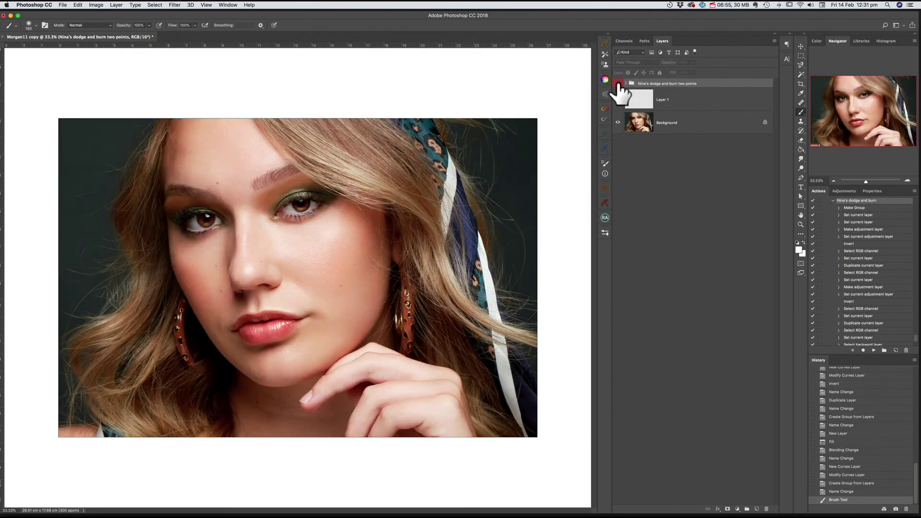
{"action": "left_click", "coordinate": [618, 83]}
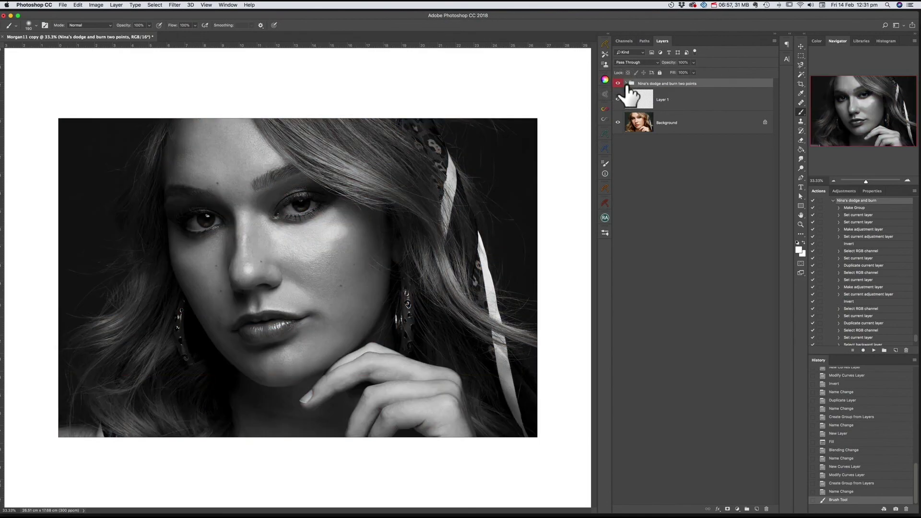
{"action": "left_click", "coordinate": [626, 83]}
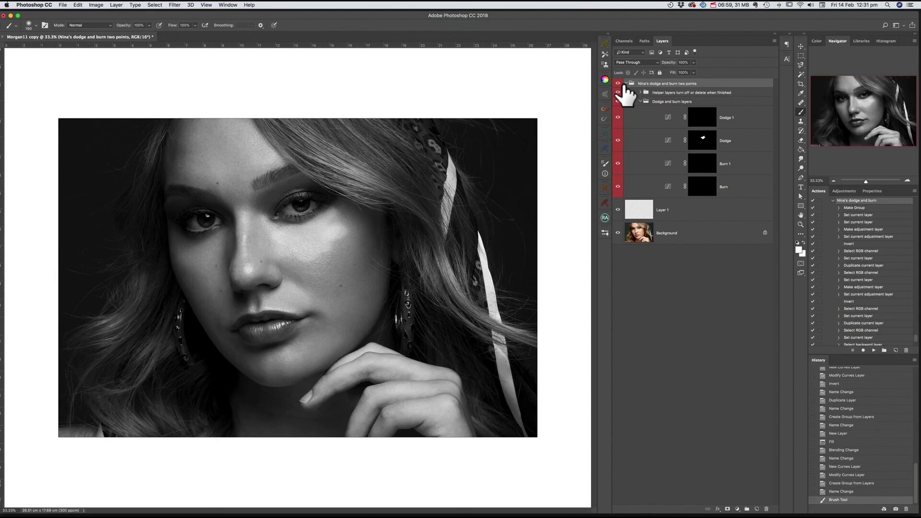
{"action": "left_click", "coordinate": [626, 84]}
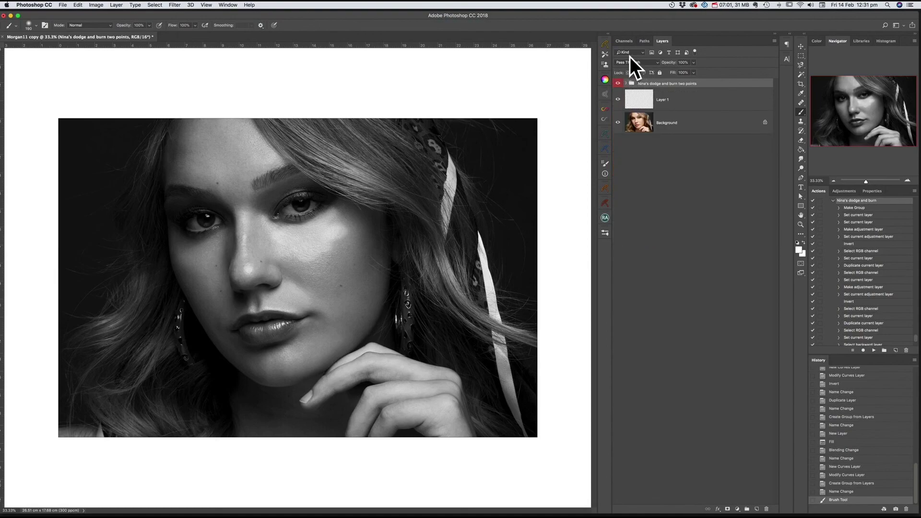